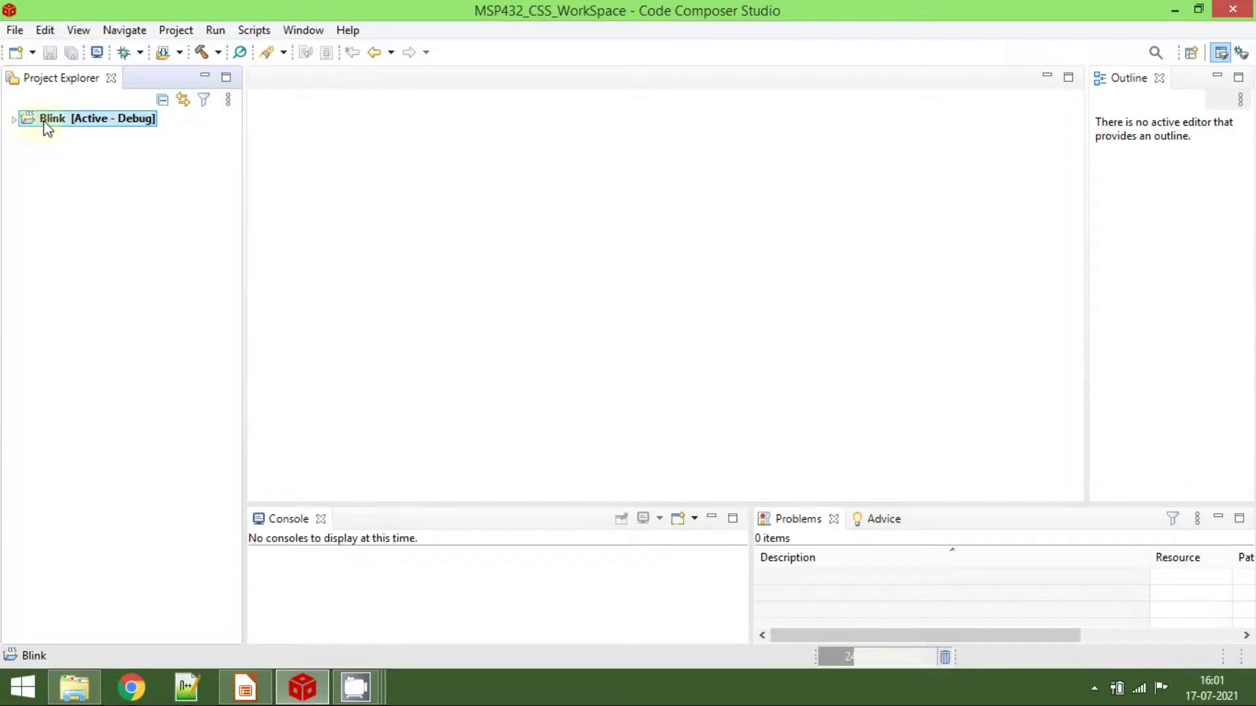
Open the blink.c source file of the Blink project at its mainThread function
click(14, 119)
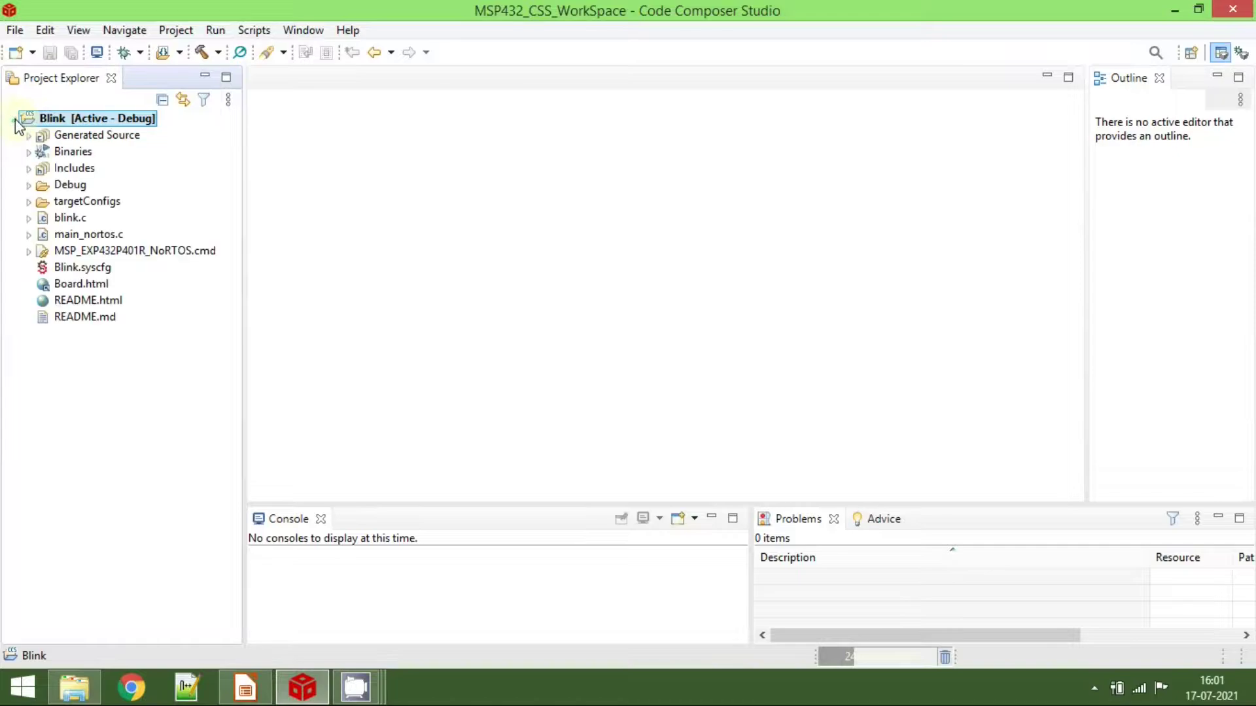
double_click(74, 219)
scroll(597, 307, down, 13)
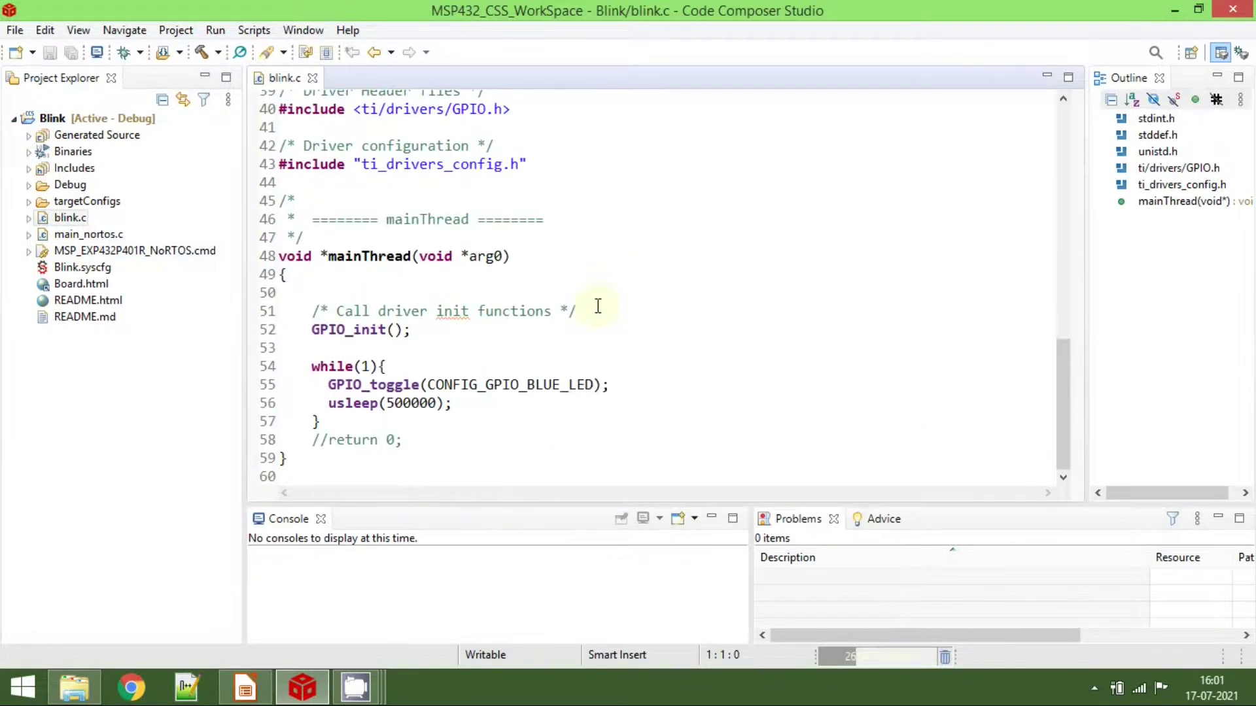
Declare the global variable "uint8_t ledStatus = 1;" below the ti_drivers_config.h include
click(345, 188)
key(Return)
text(uint)
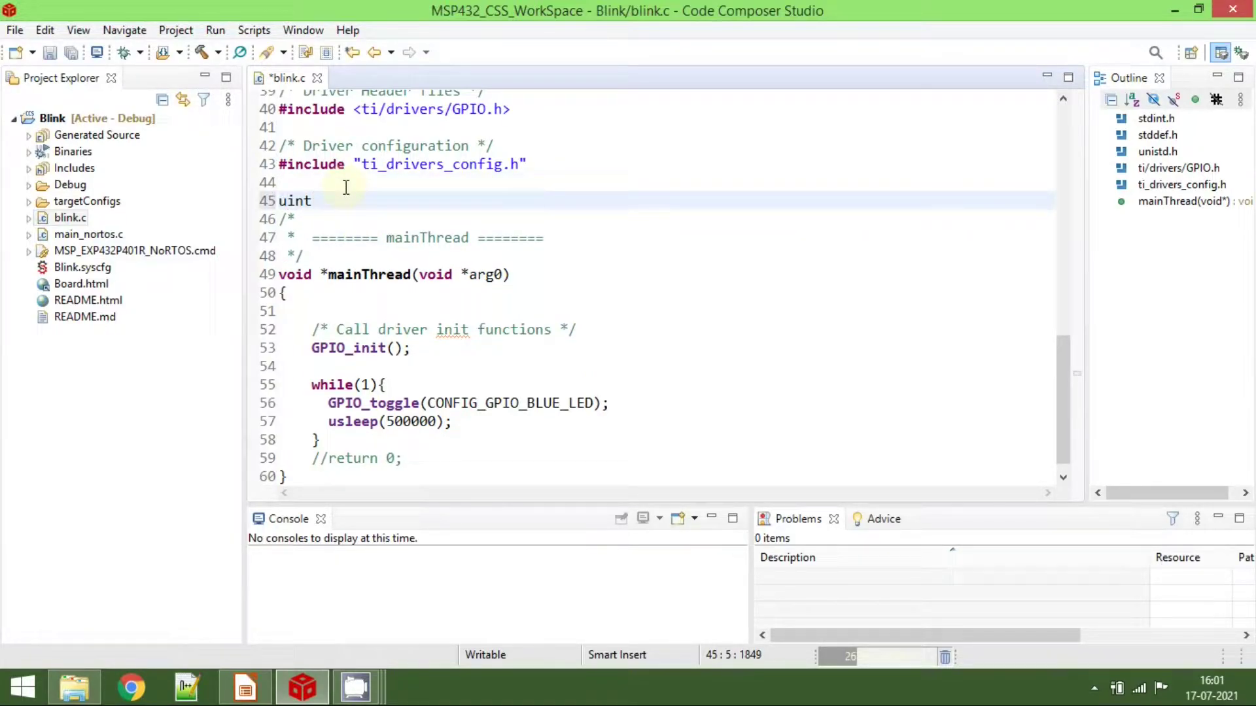
text(8_t ledStatus -)
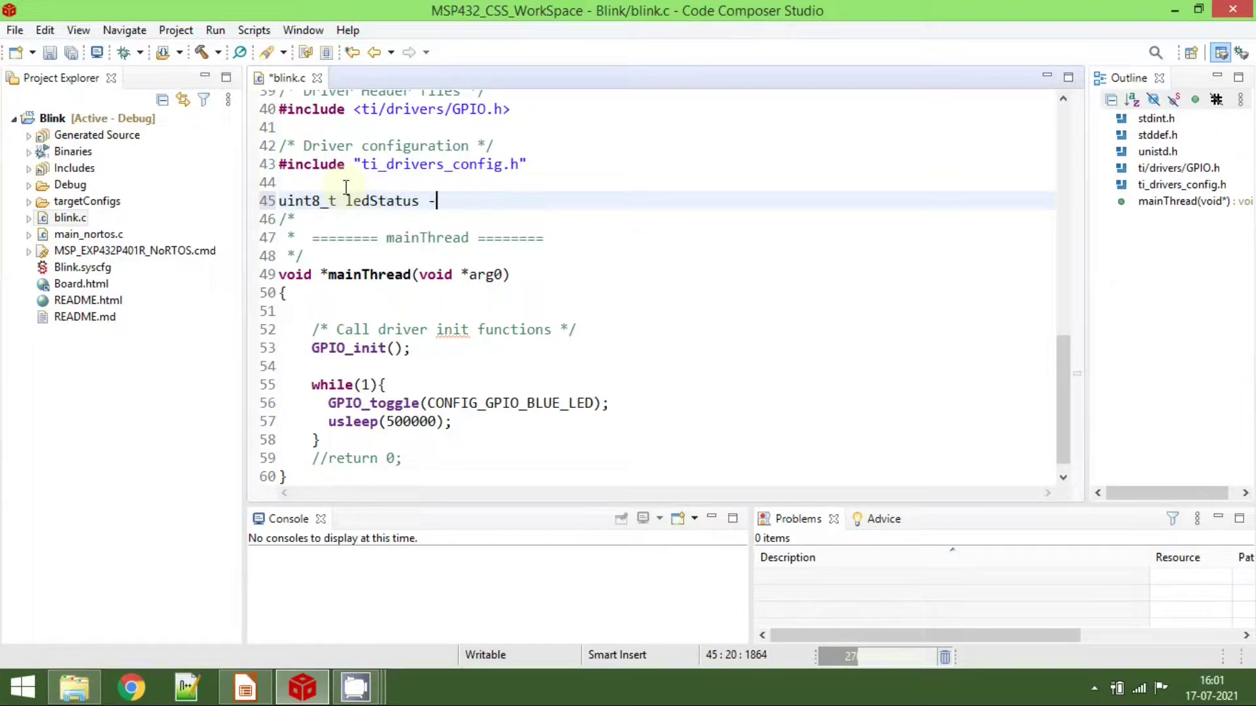
key(BackSpace)
key(BackSpace)
key(BackSpace)
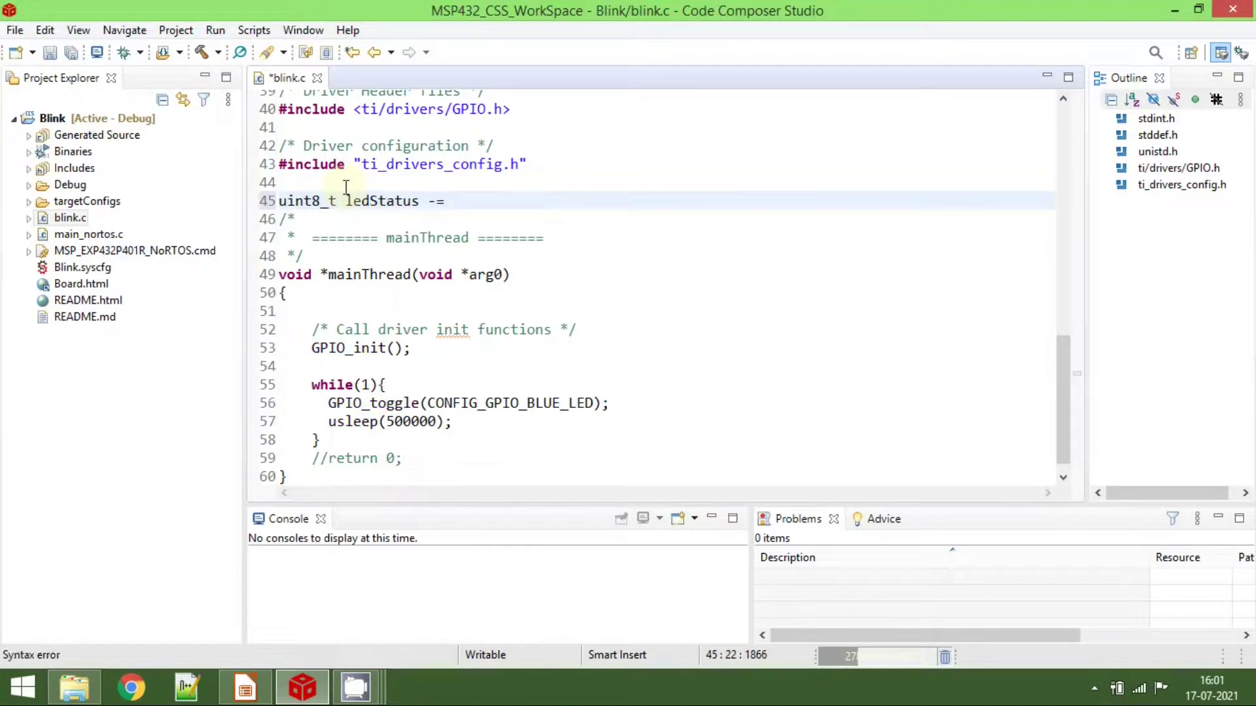
text(= 1;)
key(Return)
Add the statement "ledStatus = (ledStatus+1)%2;" after the usleep call inside the while loop
scroll(491, 392, down, 1)
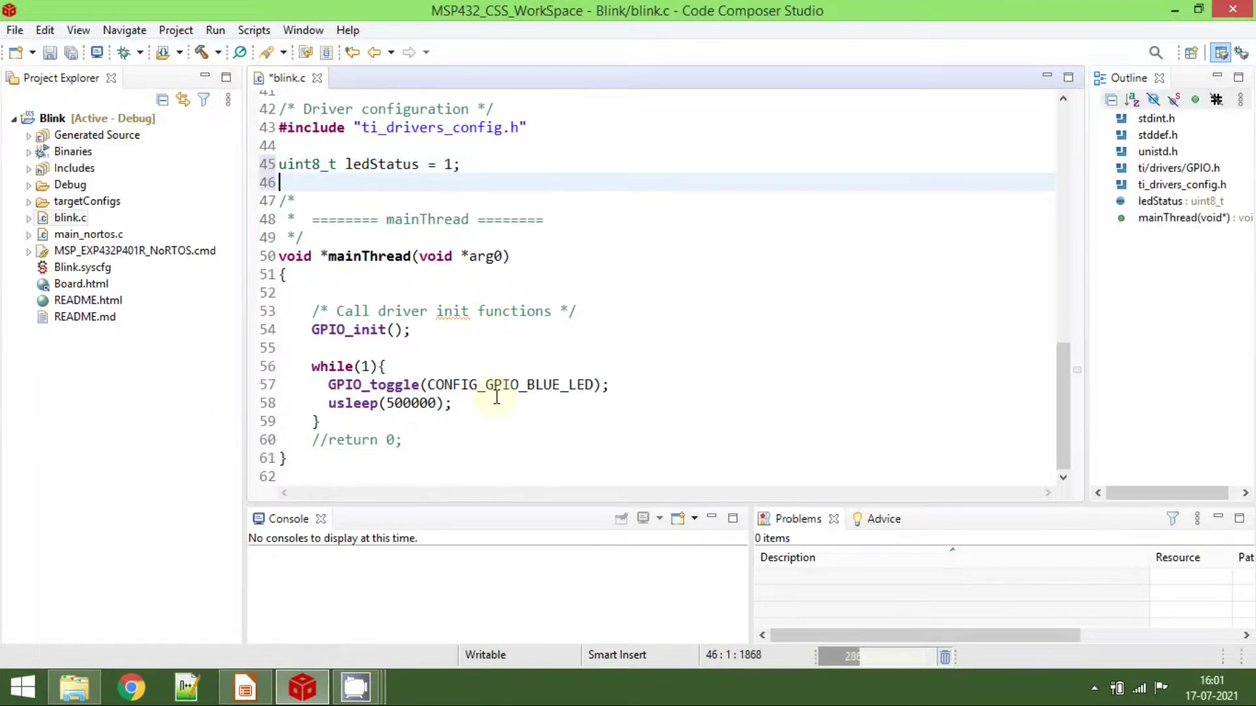
click(484, 406)
key(Return)
text(ledStatu)
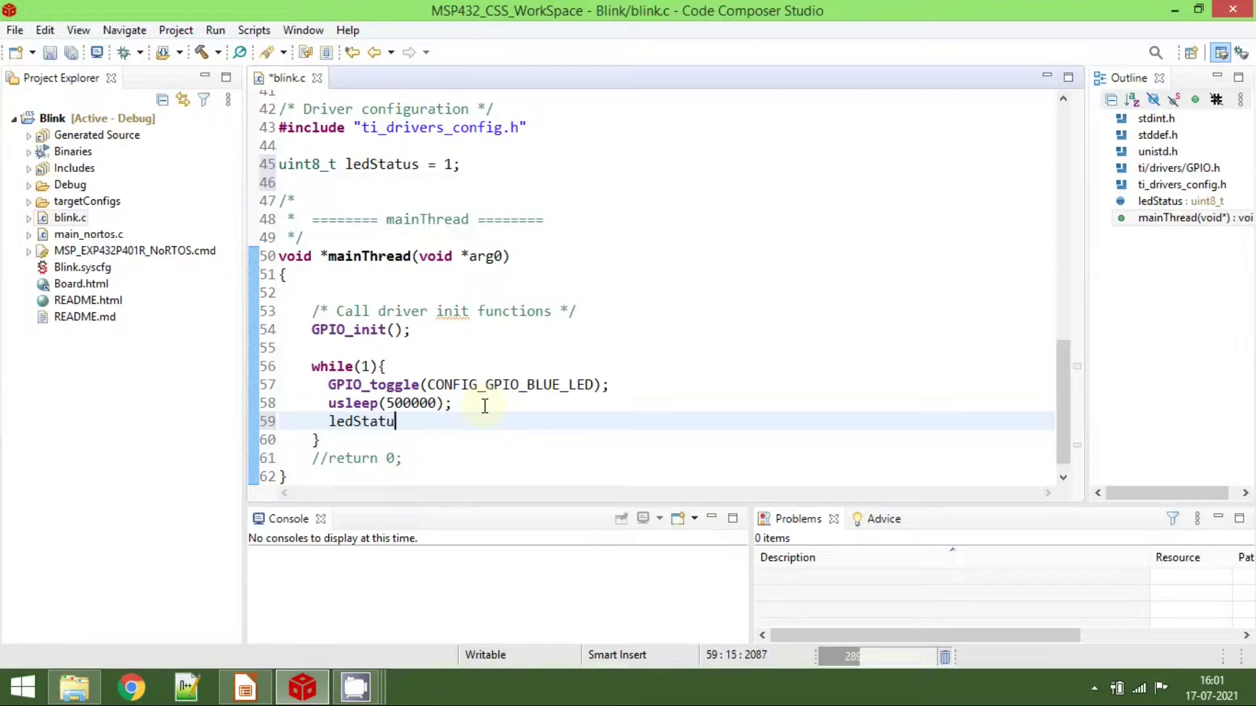
text(s =)
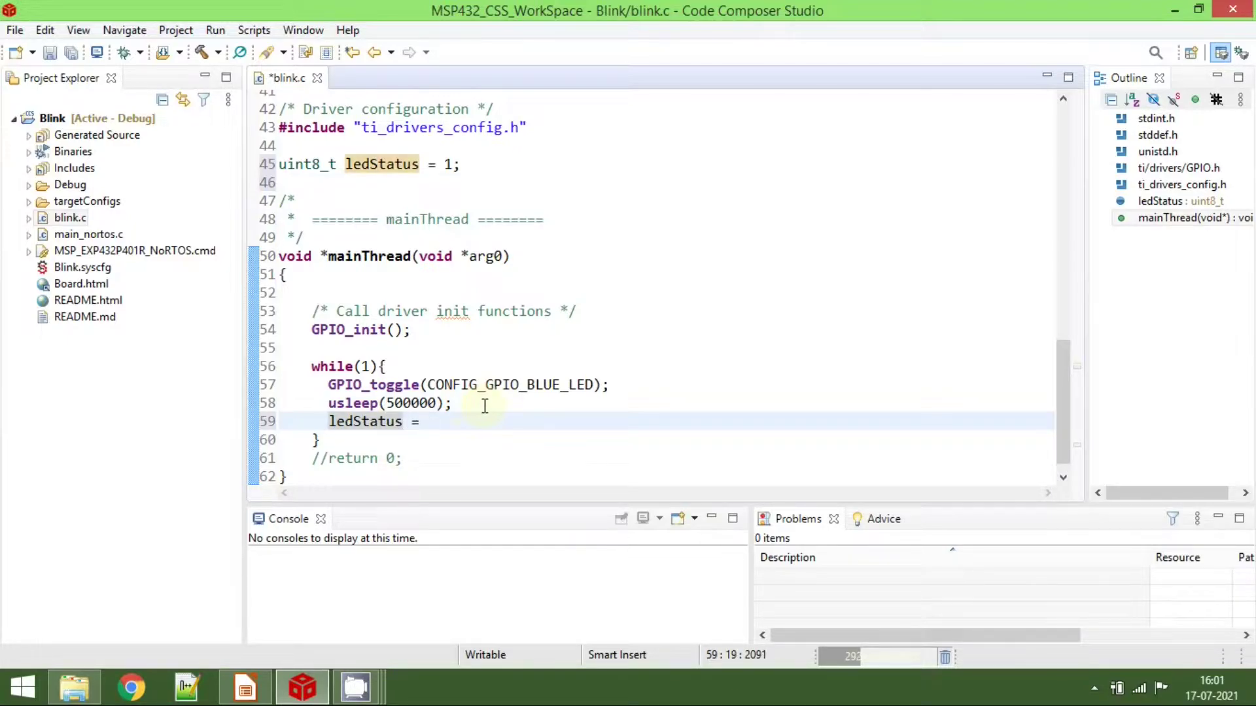
double_click(381, 421)
key(ctrl+c)
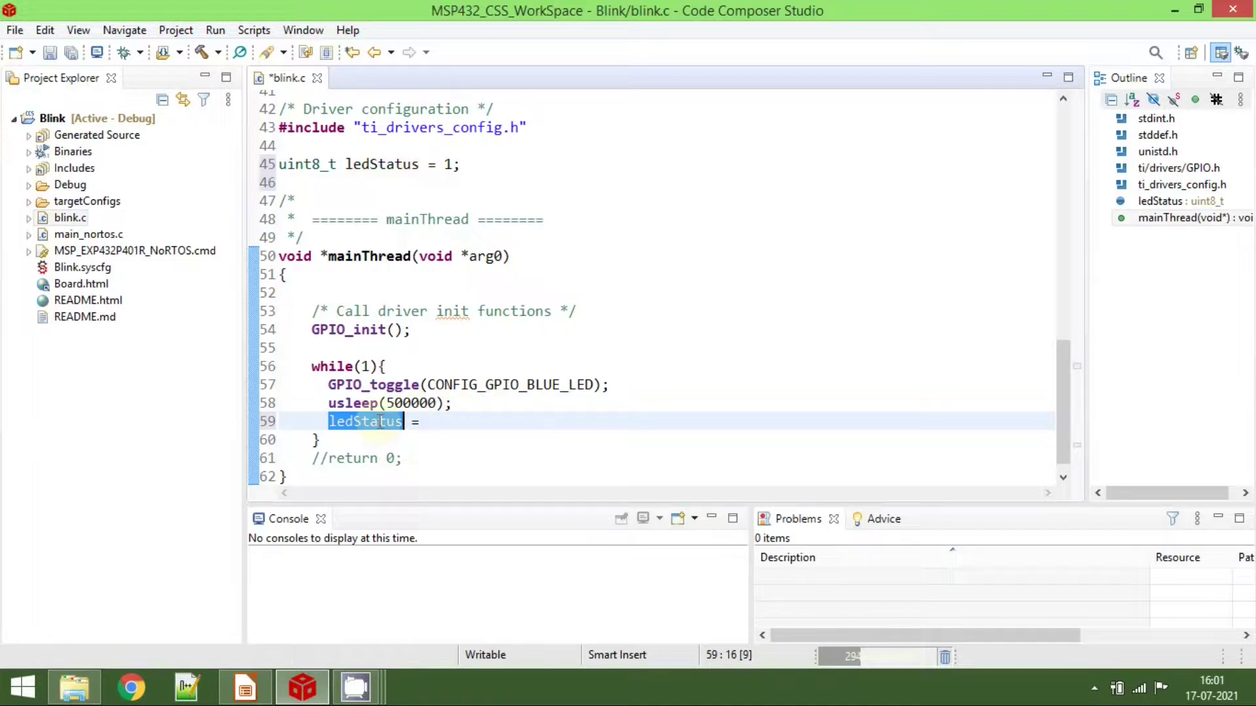
click(444, 415)
text(()
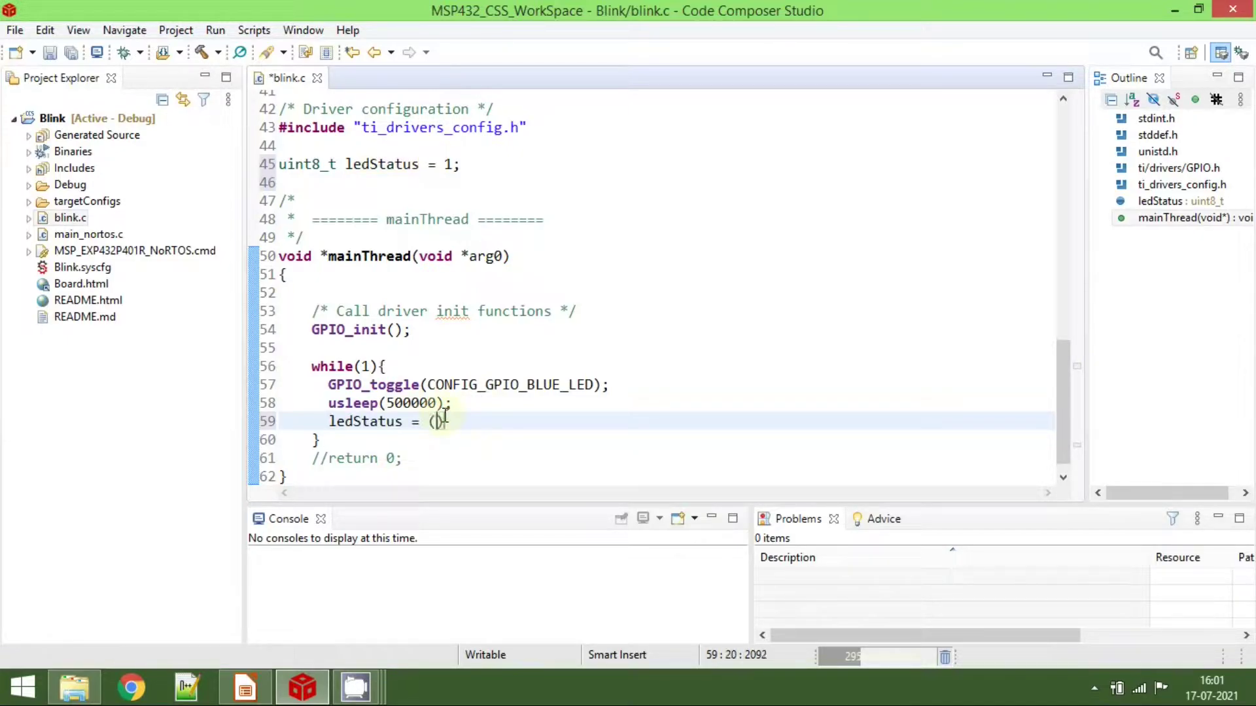
key(ctrl+v)
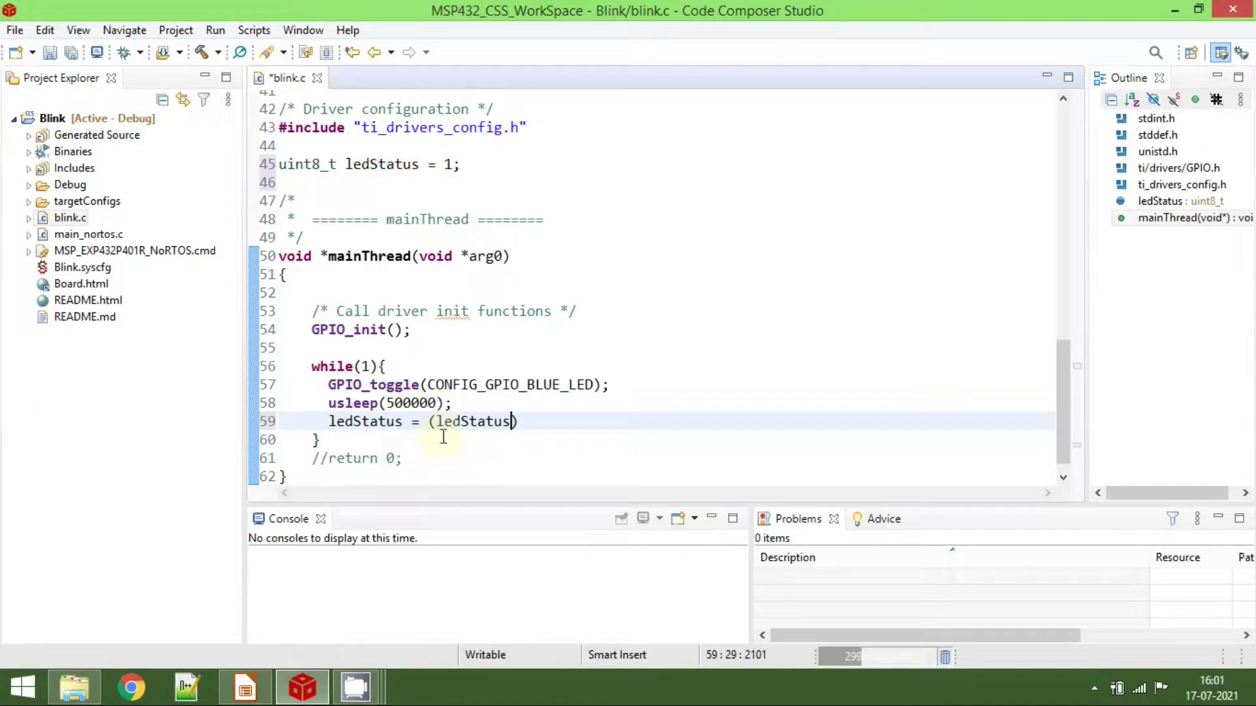
text(+1)
click(555, 426)
text(%2)
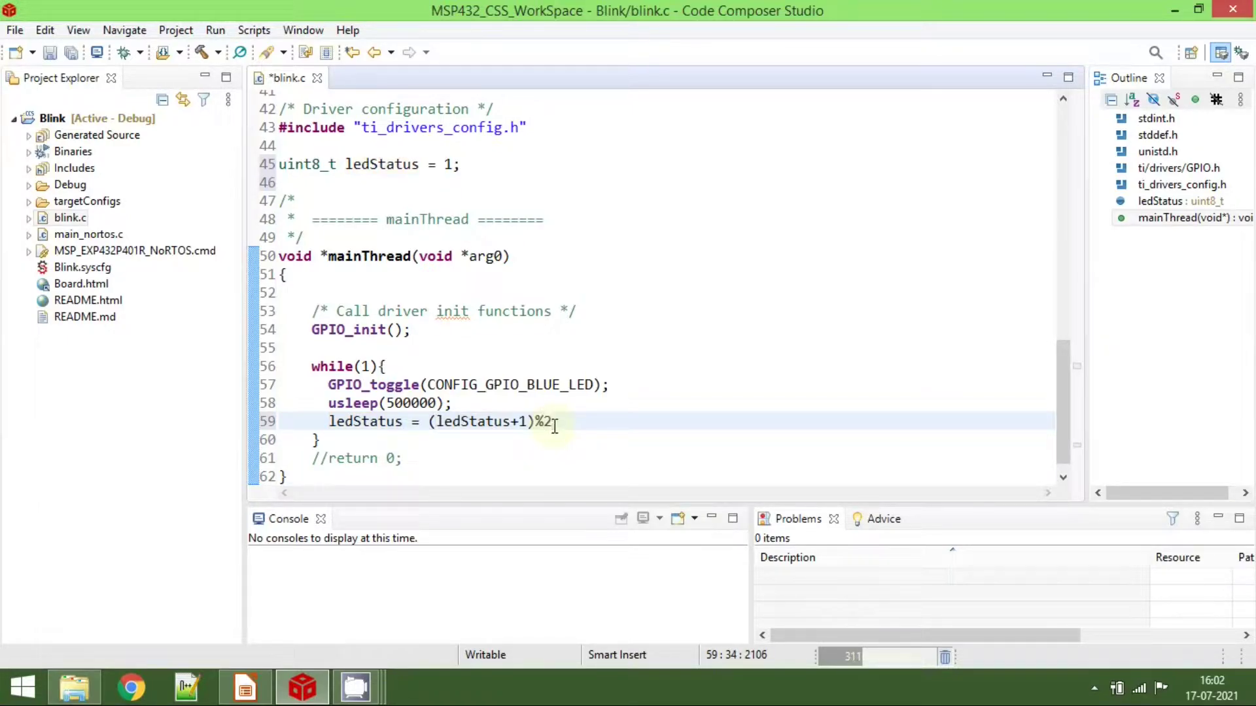
text(;)
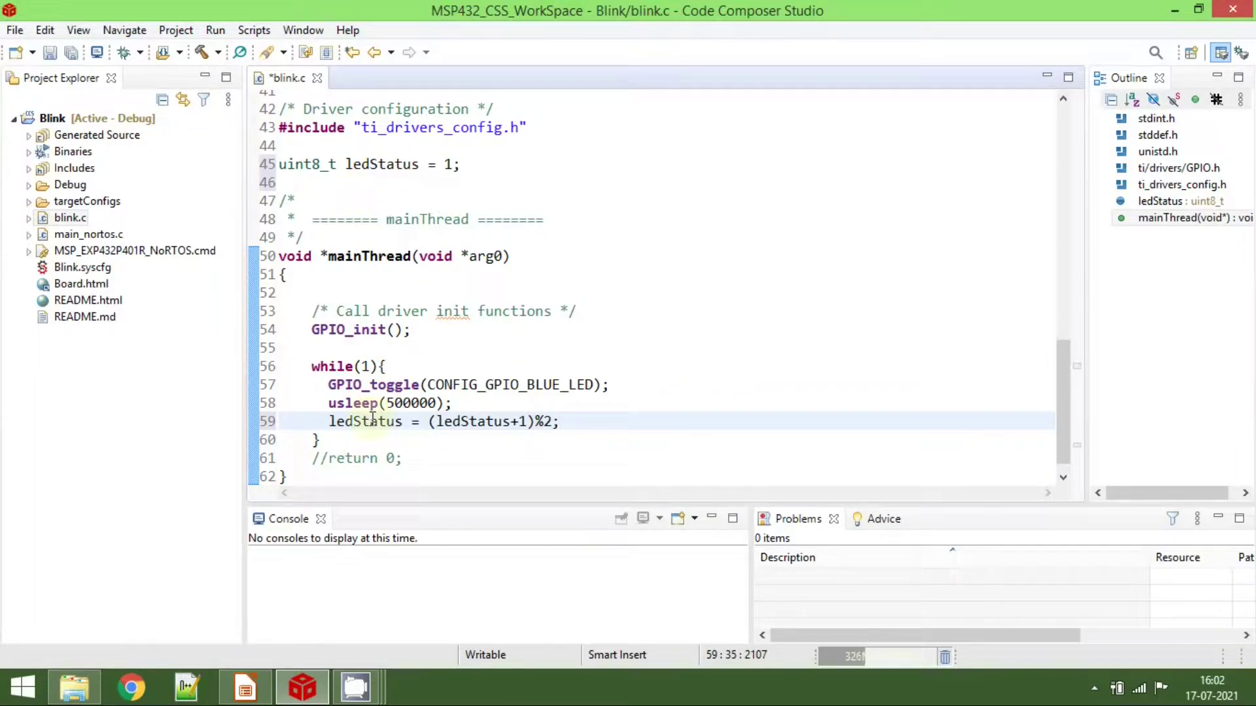
Save blink.c, build the Blink project and flash the program to the board
mouse_move(373, 419)
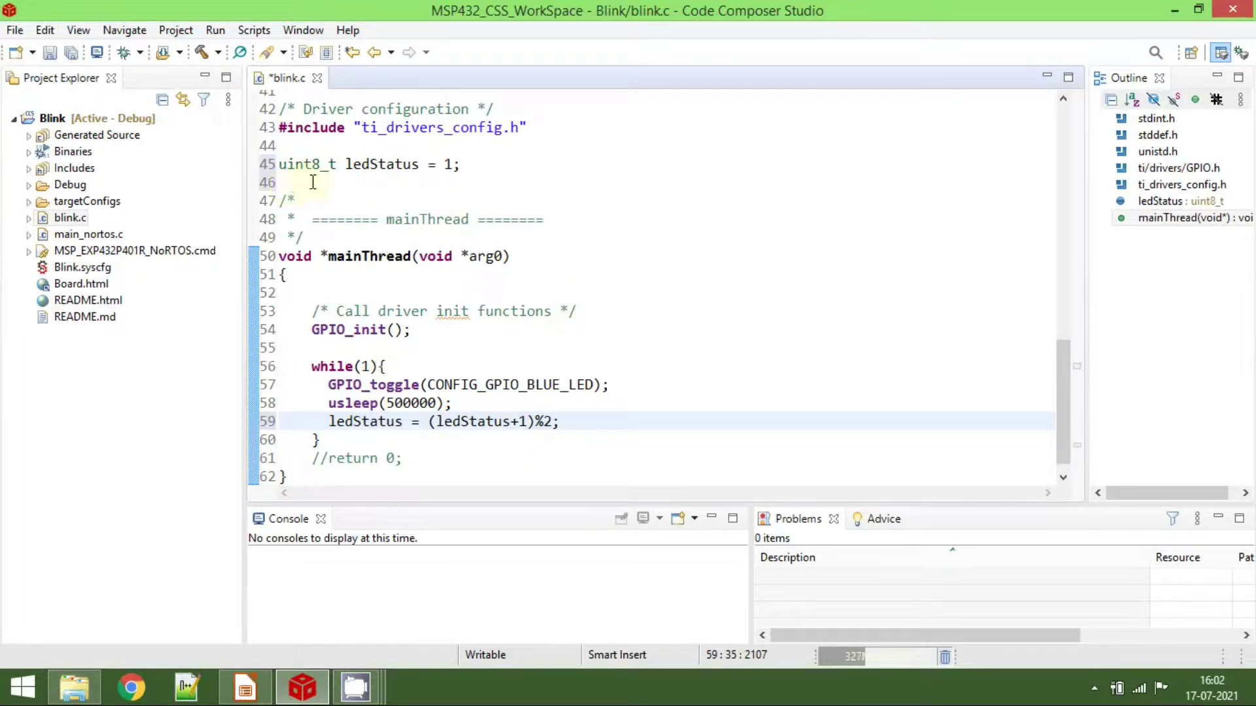
key(ctrl+b)
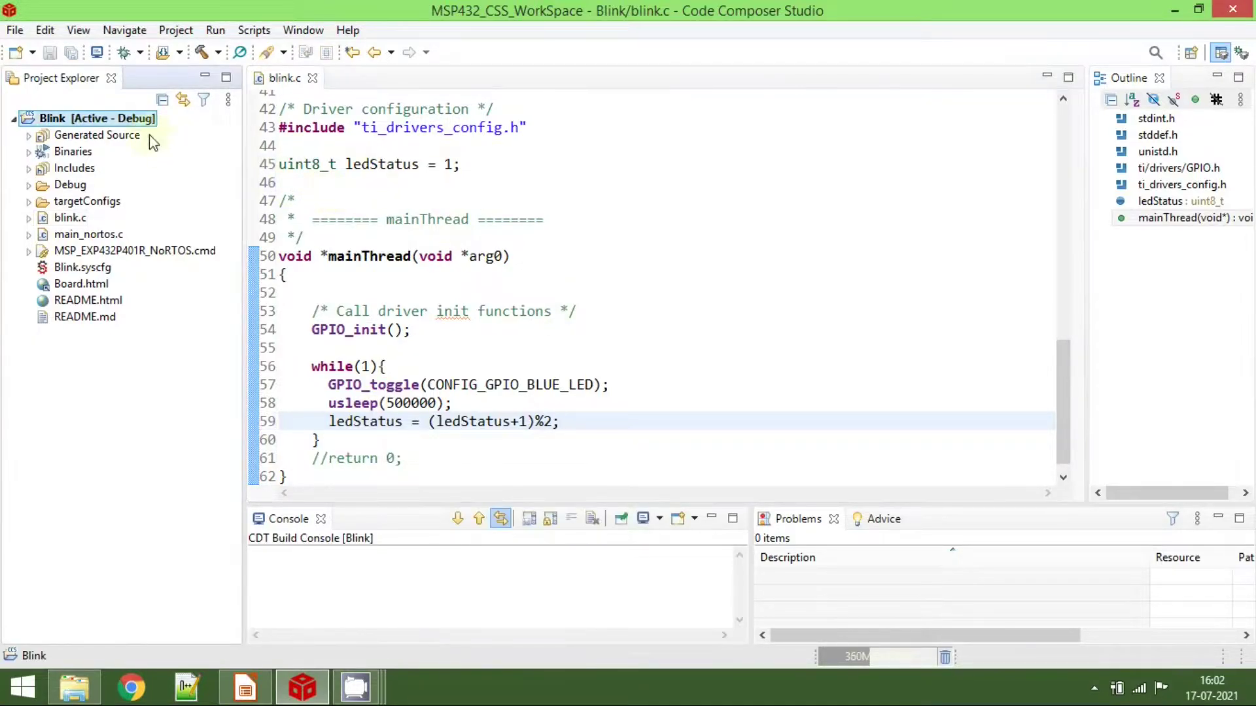
click(202, 52)
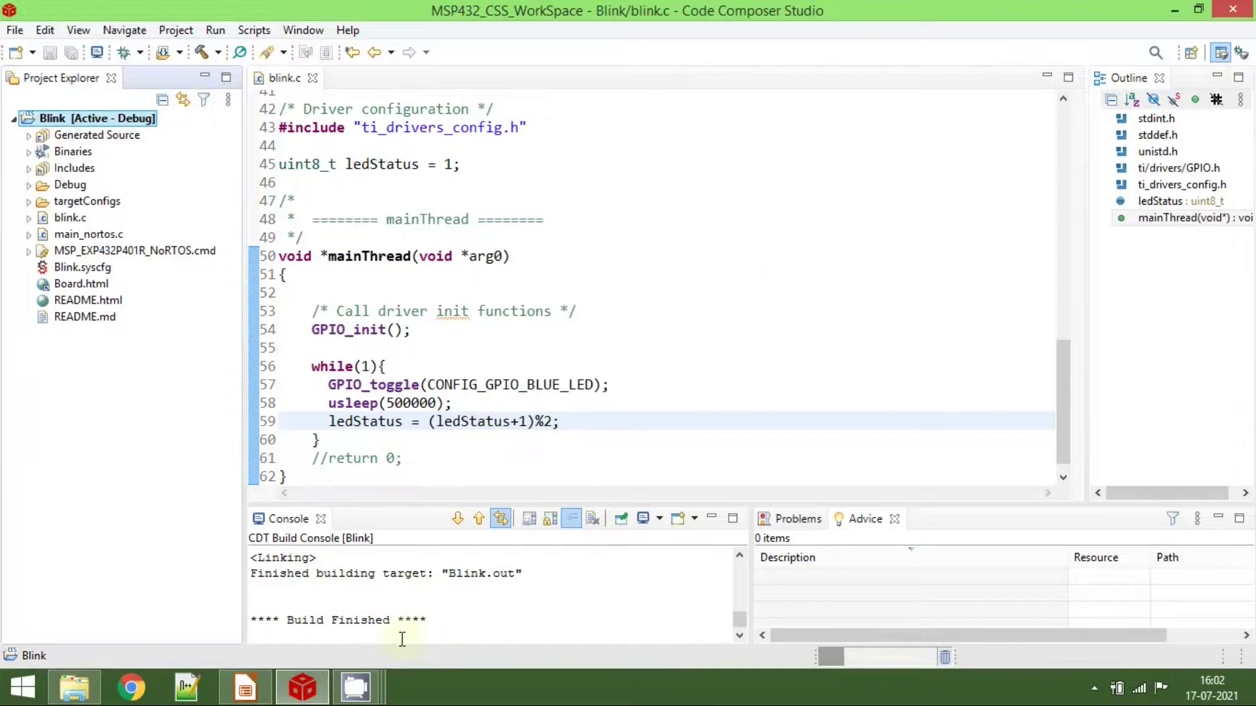
click(165, 57)
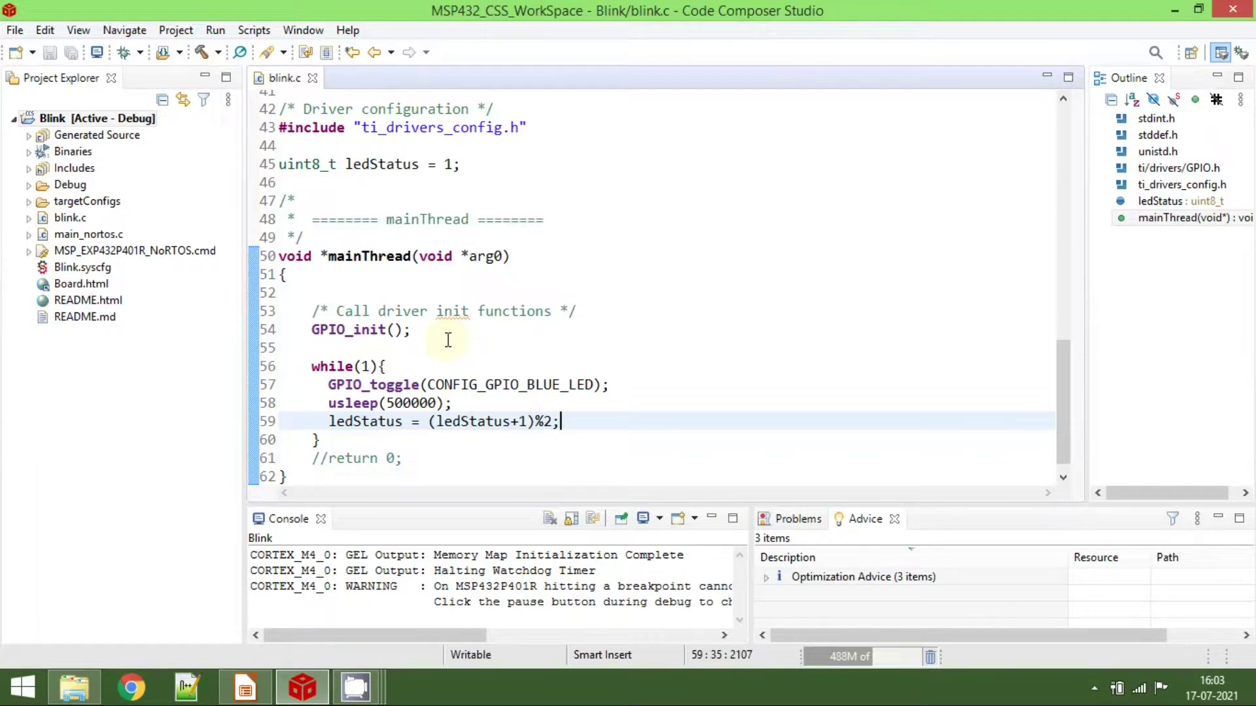
click(785, 270)
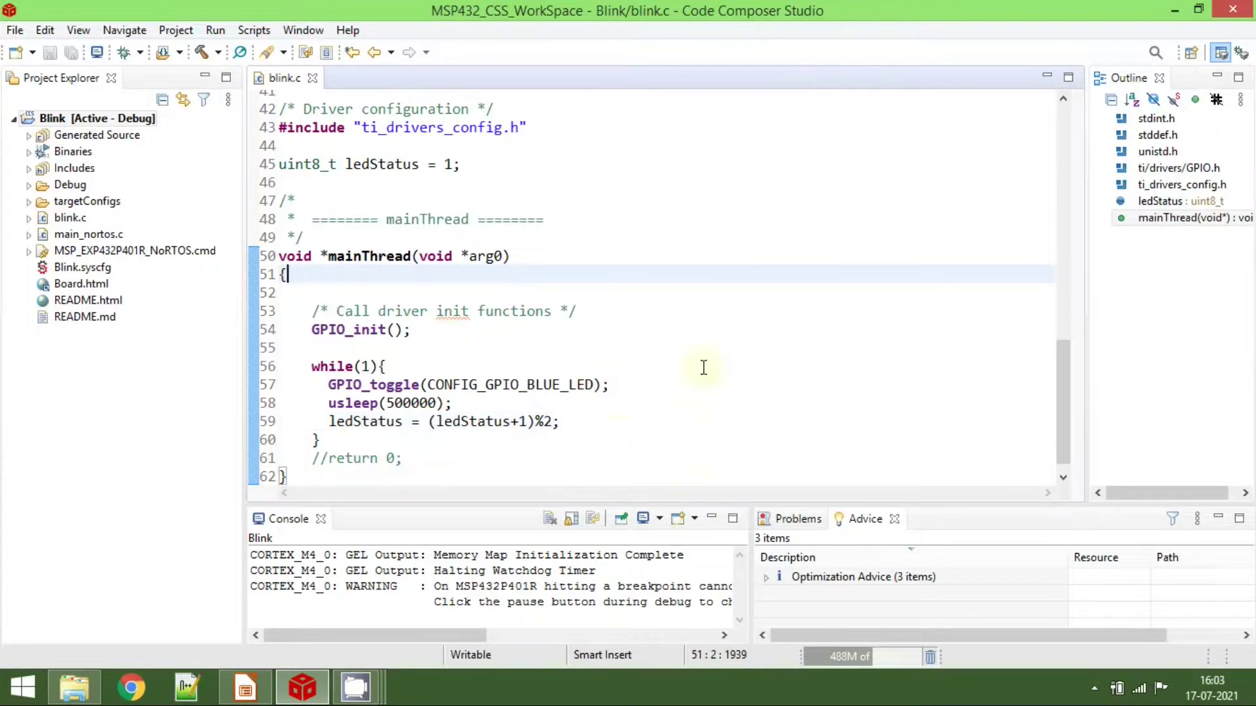
Switch to Chrome, search the web for "ti gui composer" and open TI's GUI Composer User's Guide
click(146, 697)
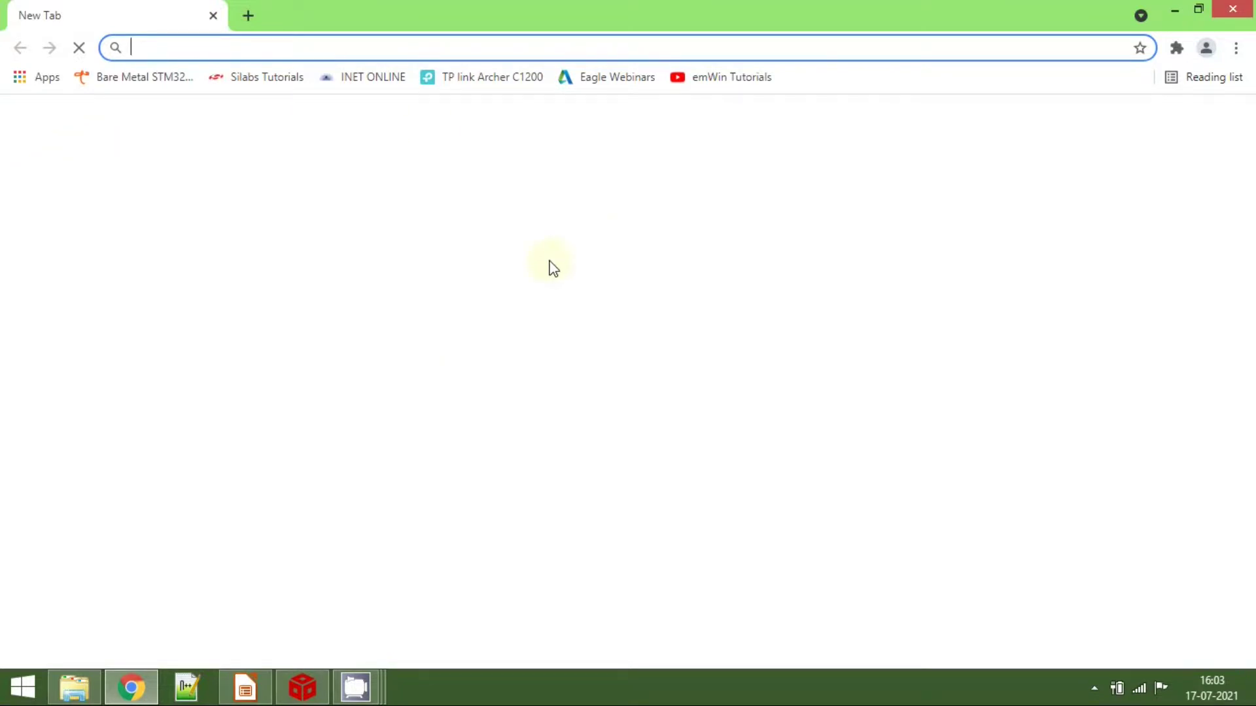
text(ti gui composer)
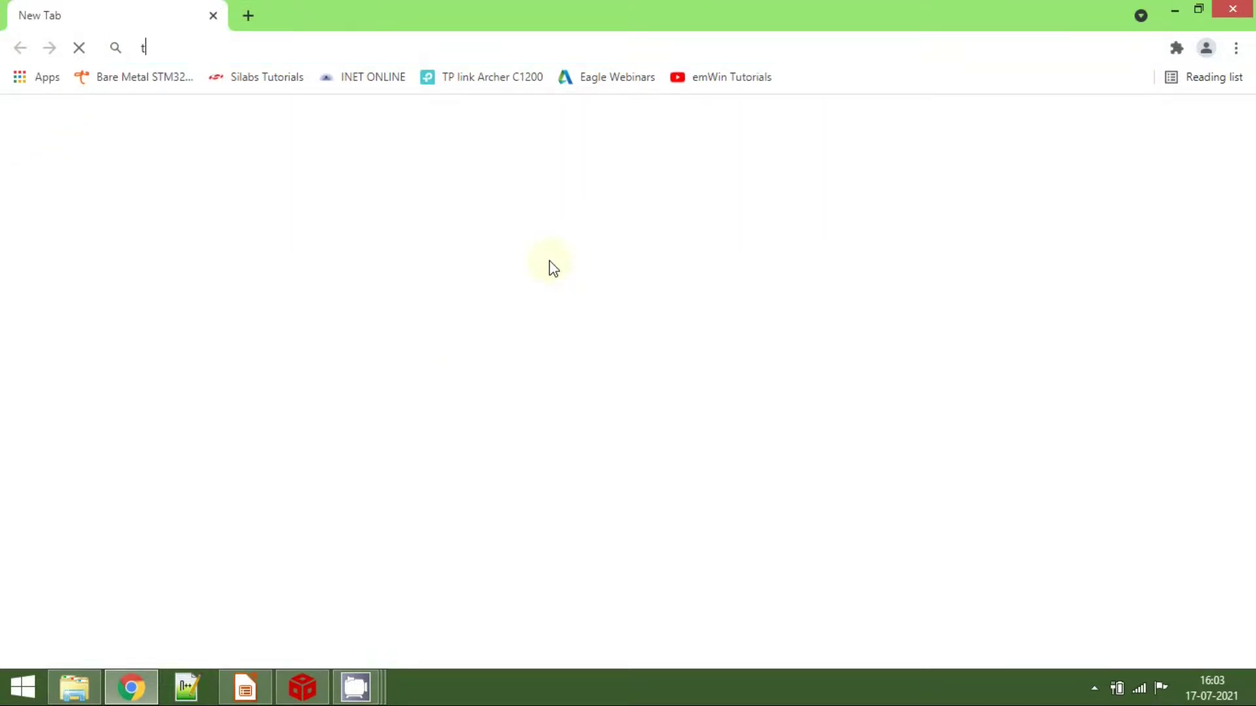
key(Return)
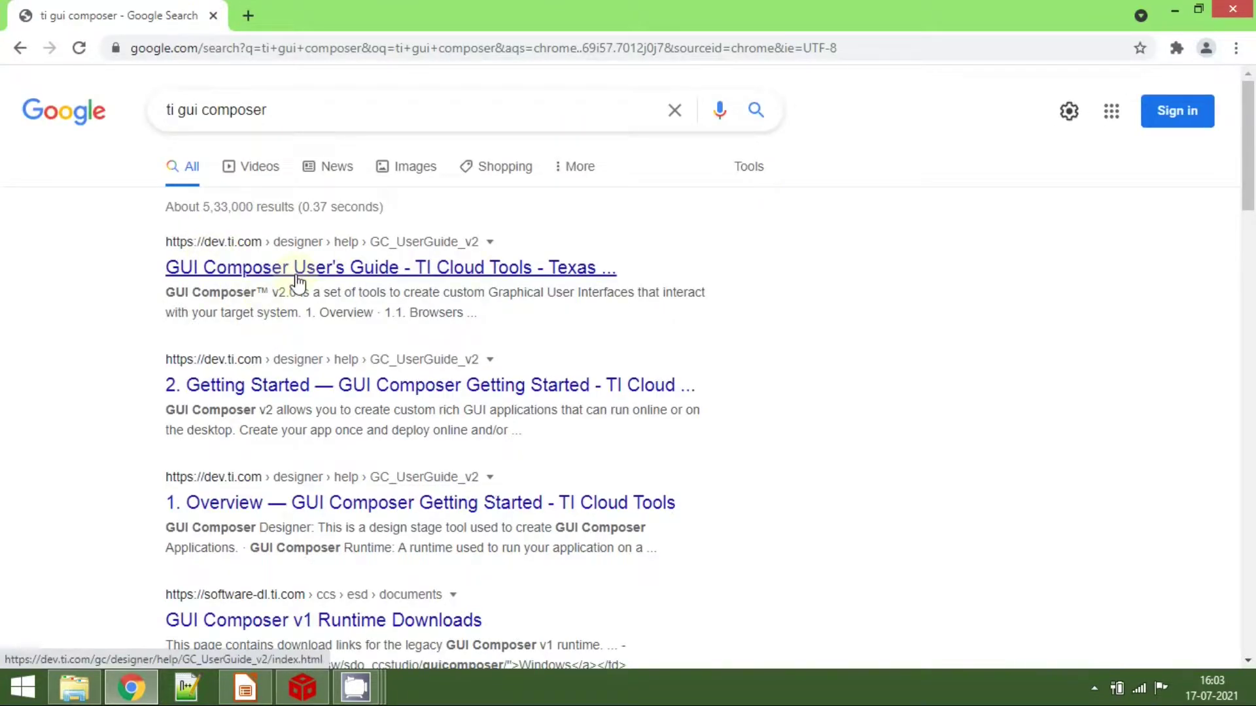
click(298, 281)
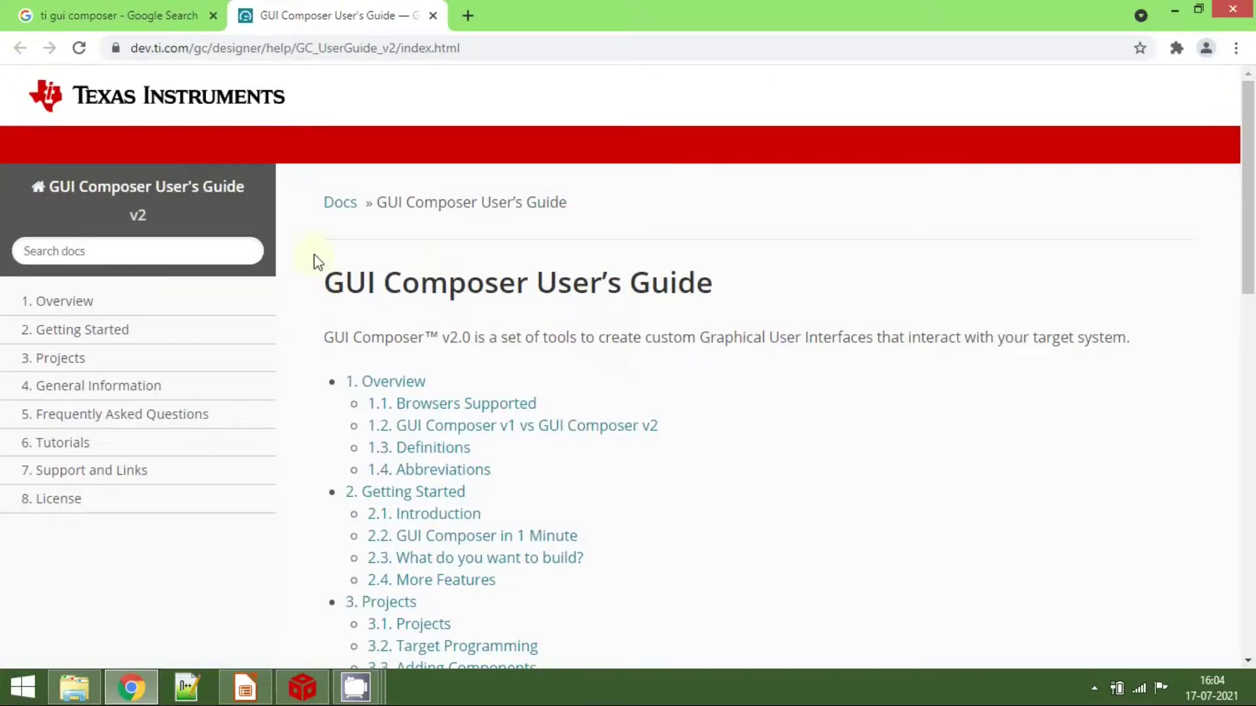
Open the Overview chapter of the user's guide and examine its Links section for the GUI Composer address
drag(317, 289, 700, 285)
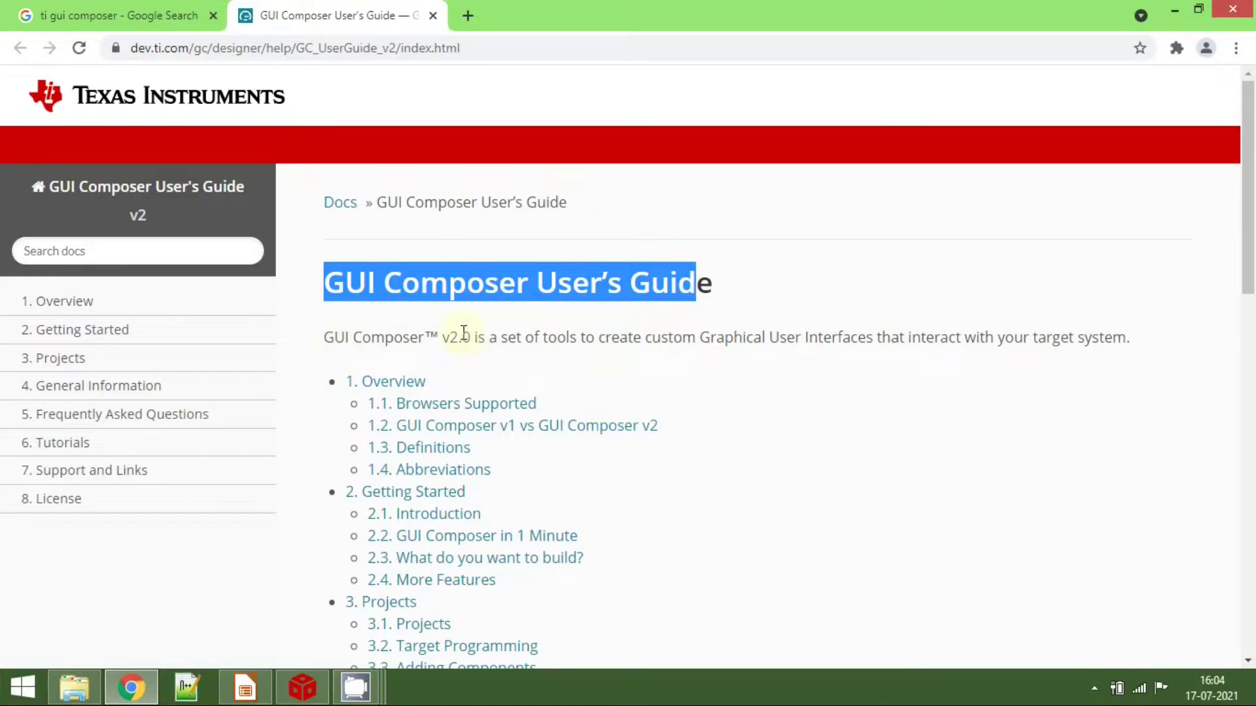
scroll(760, 364, down, 4)
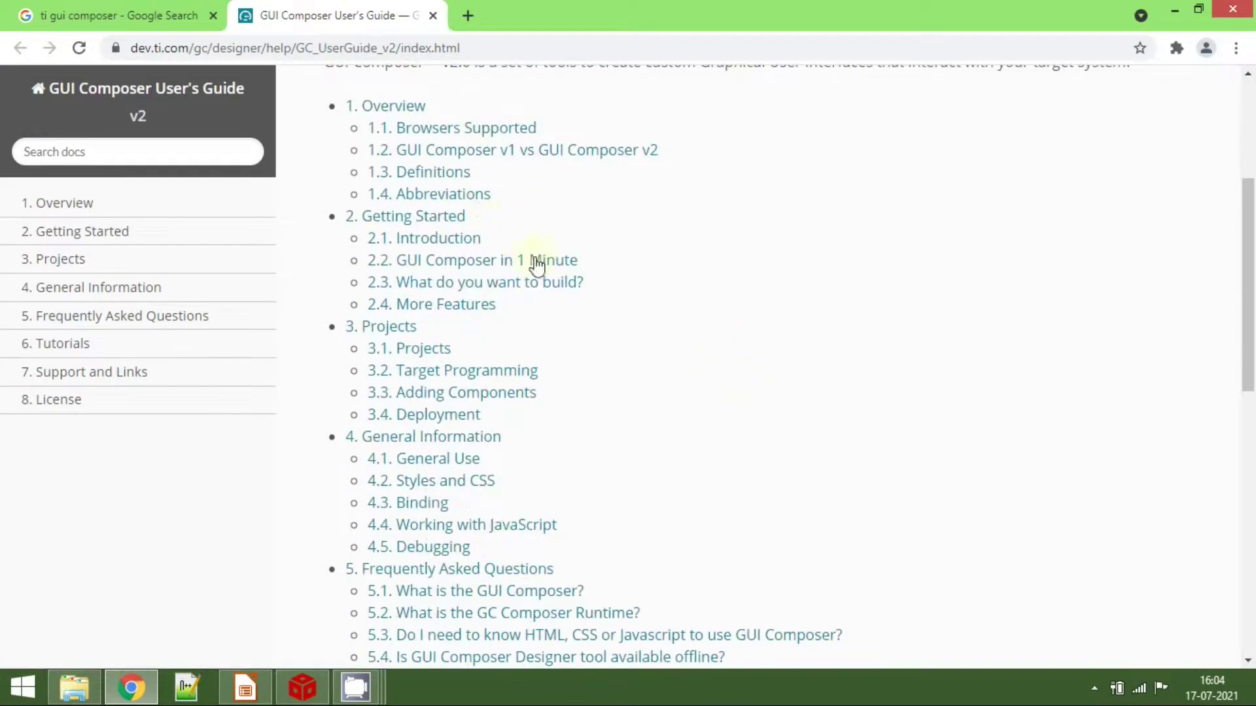
click(401, 108)
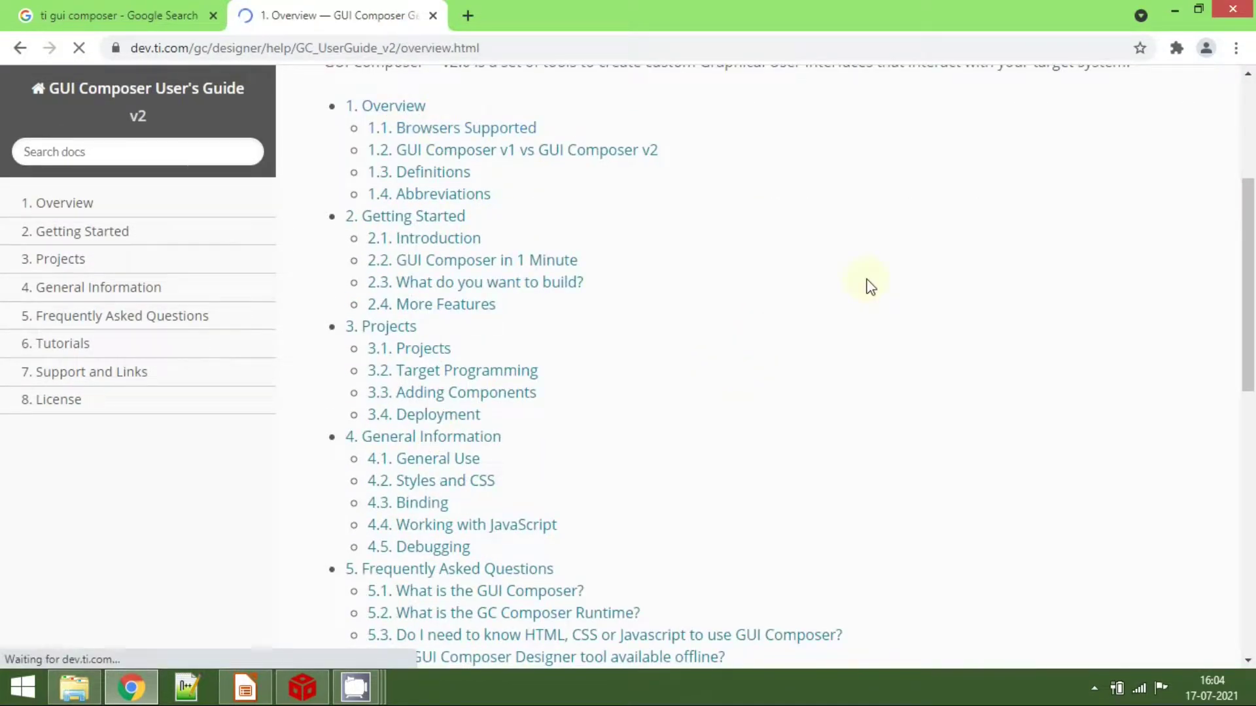
scroll(681, 289, up, 4)
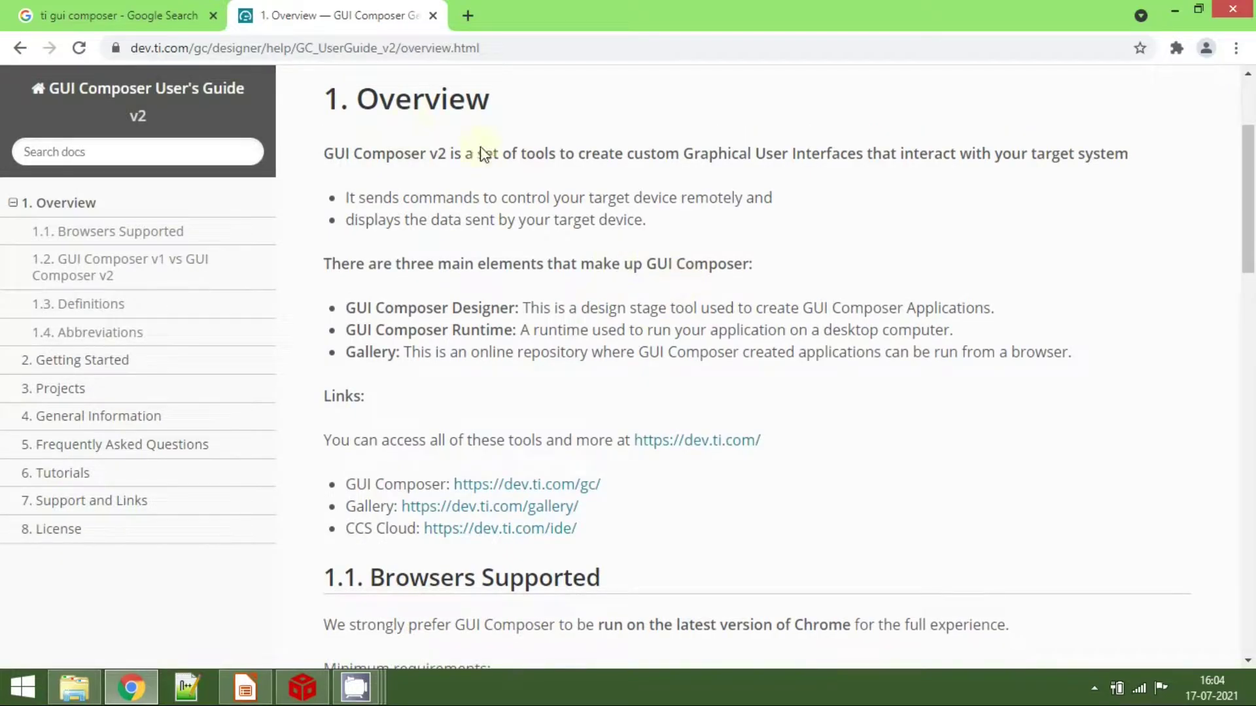
drag(327, 395, 366, 397)
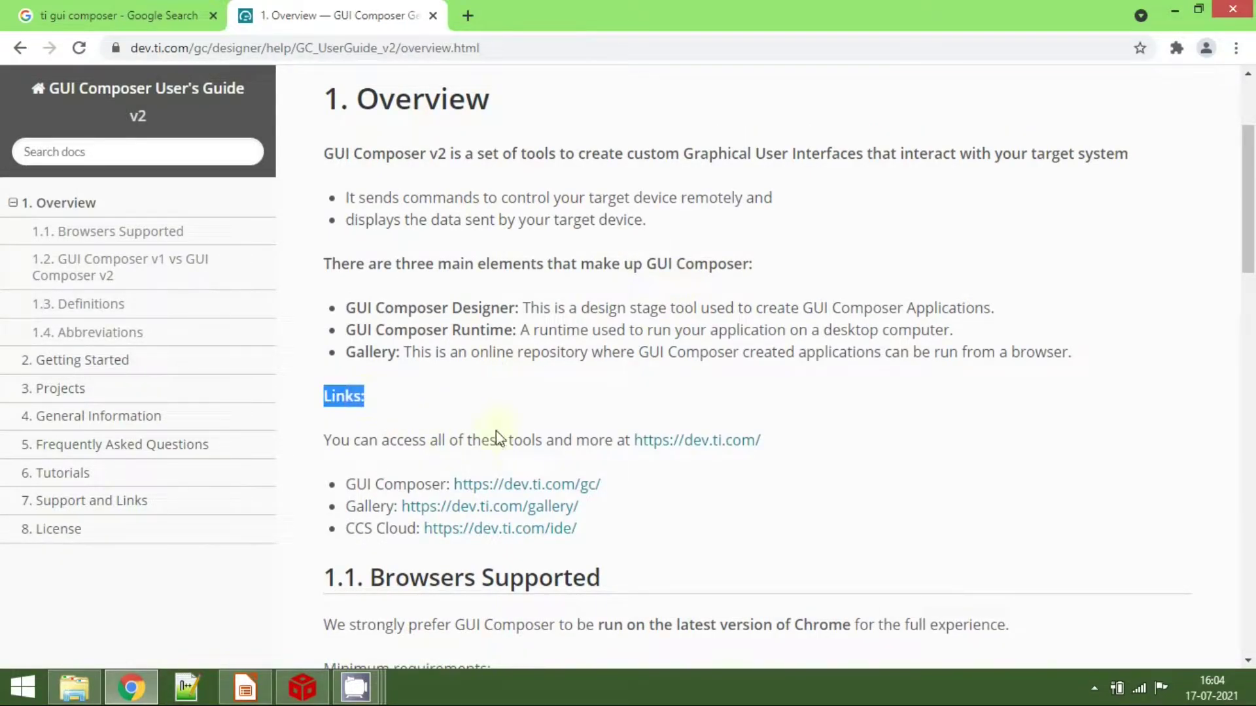
scroll(579, 441, down, 1)
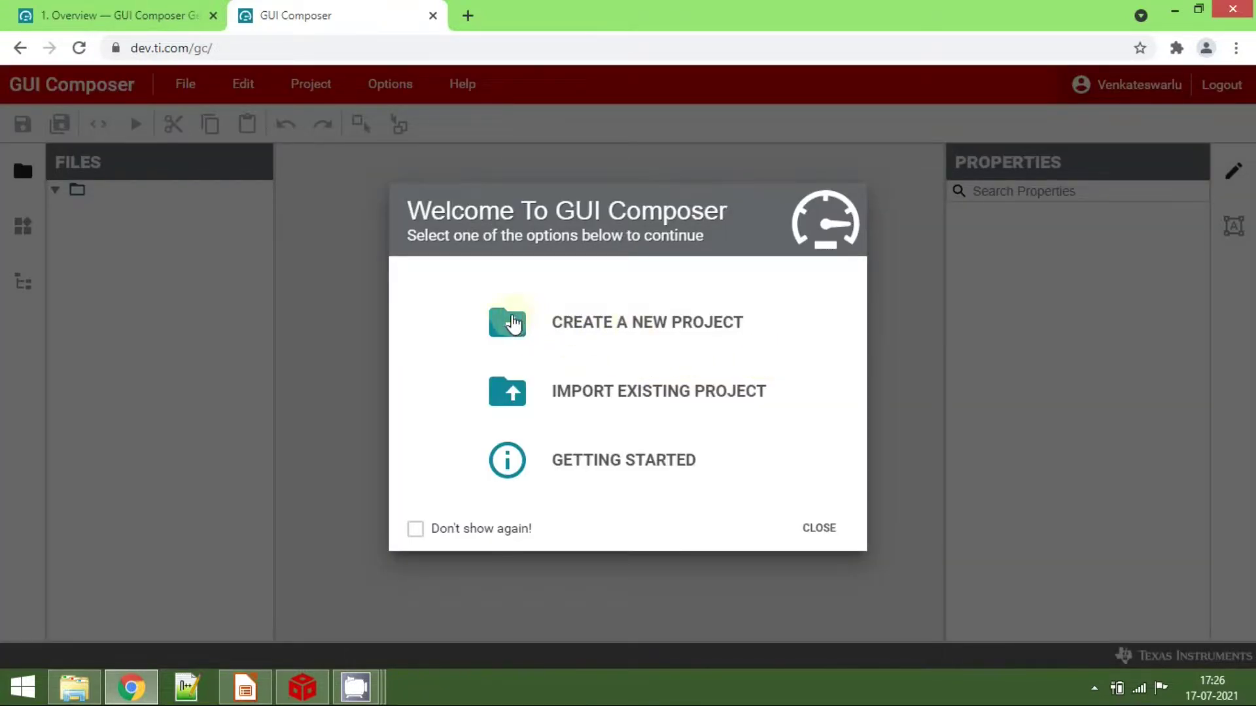
Create a new GUI Composer project from the Dashboard template with the project name LED_MSP432
click(510, 324)
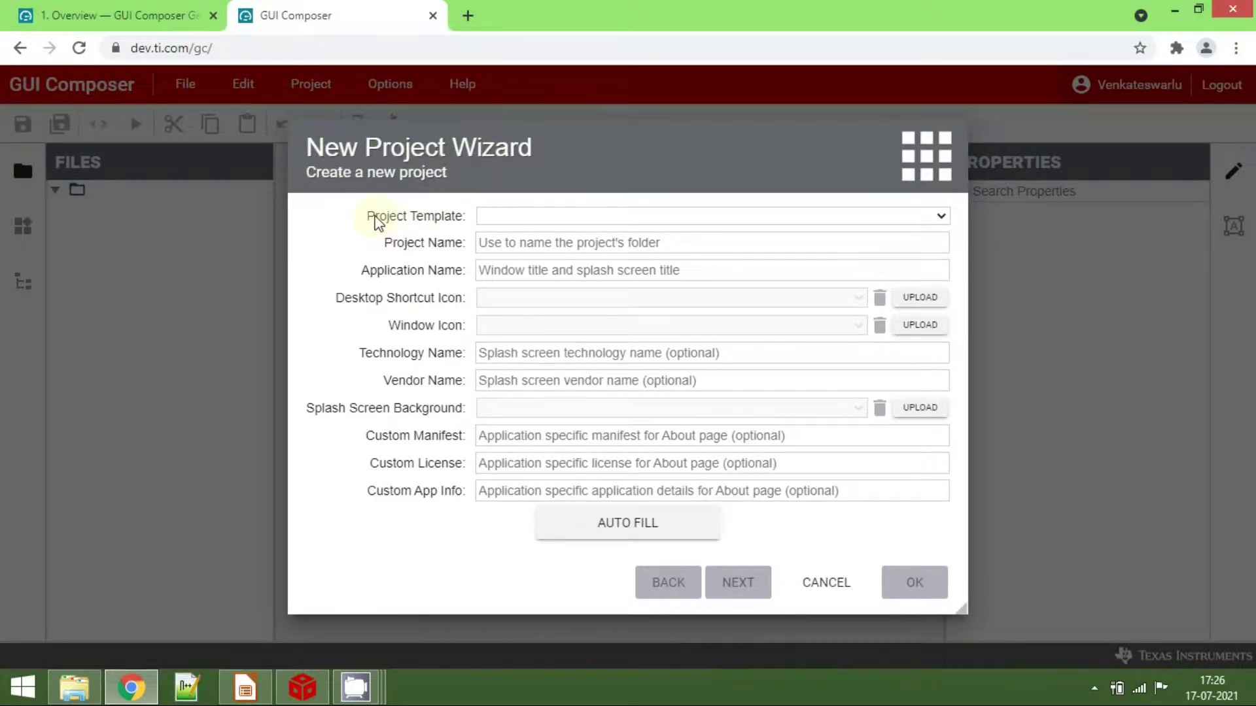
click(560, 218)
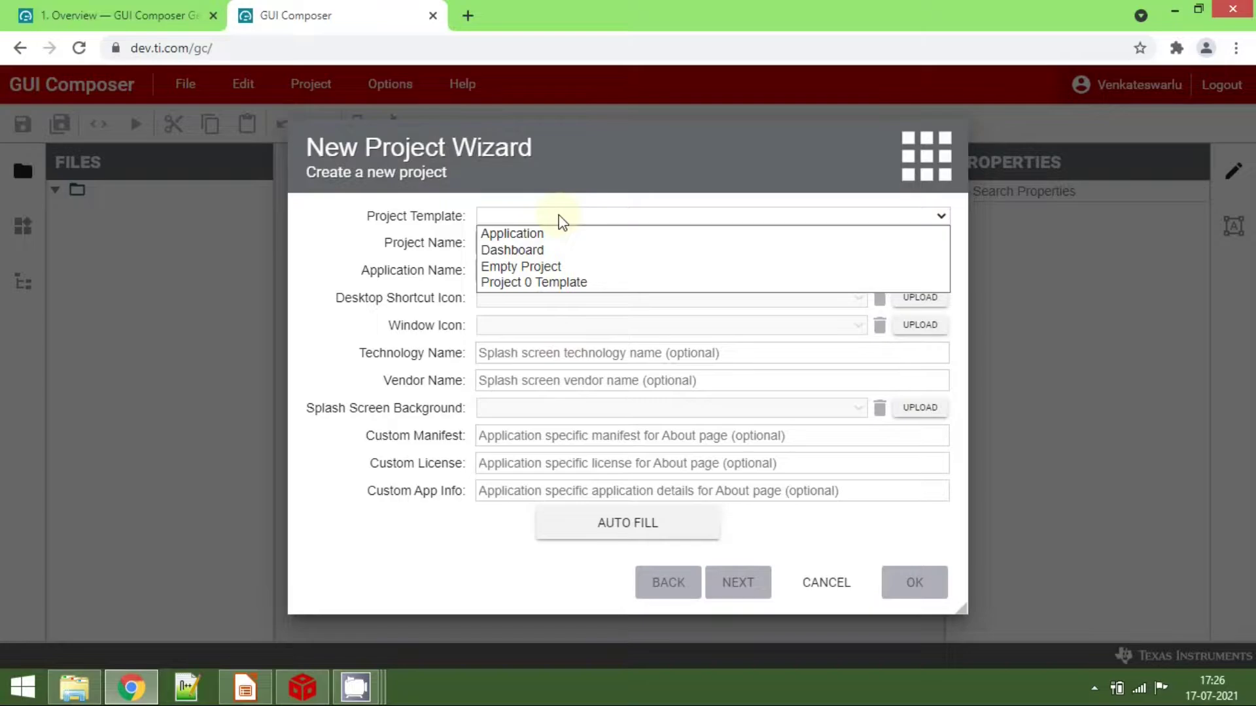
click(550, 249)
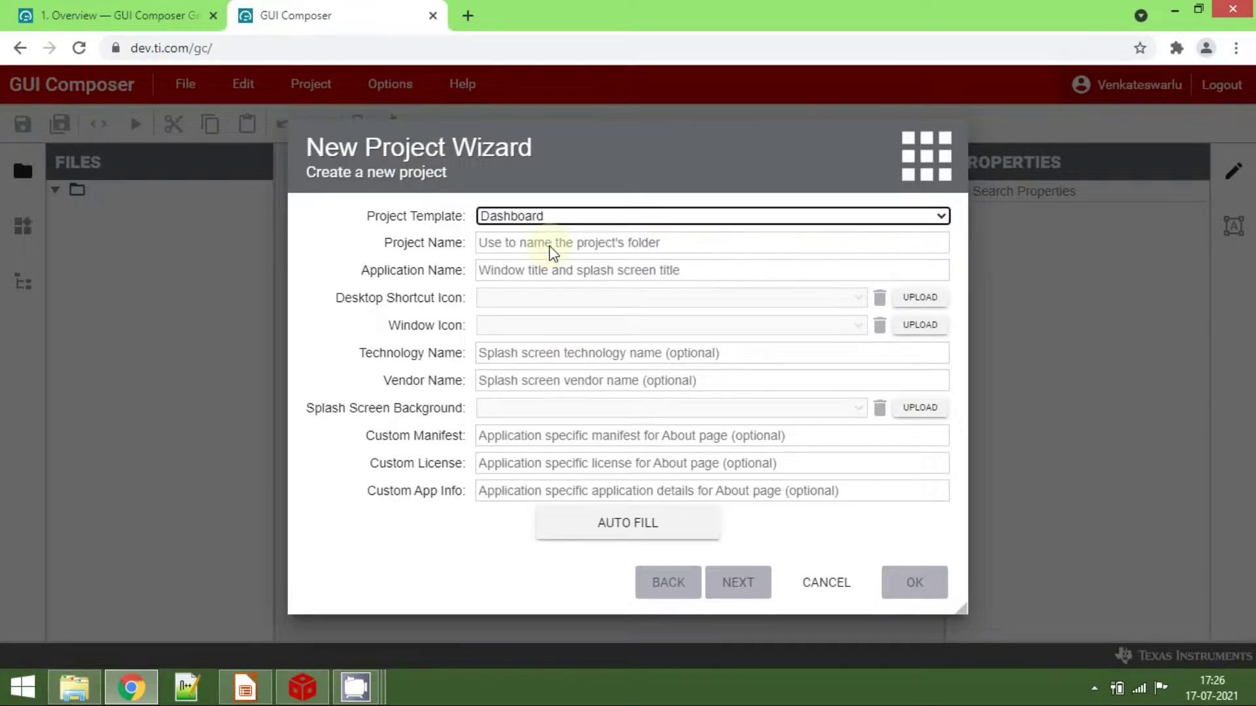
click(511, 245)
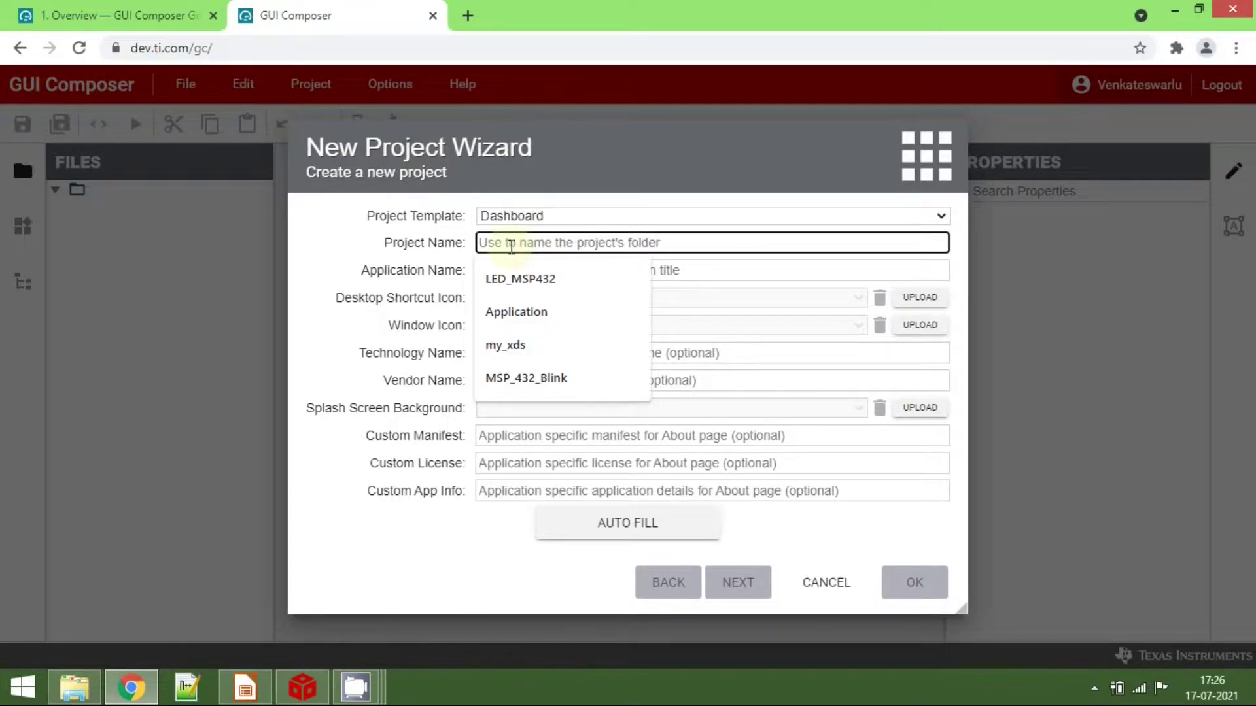
click(520, 280)
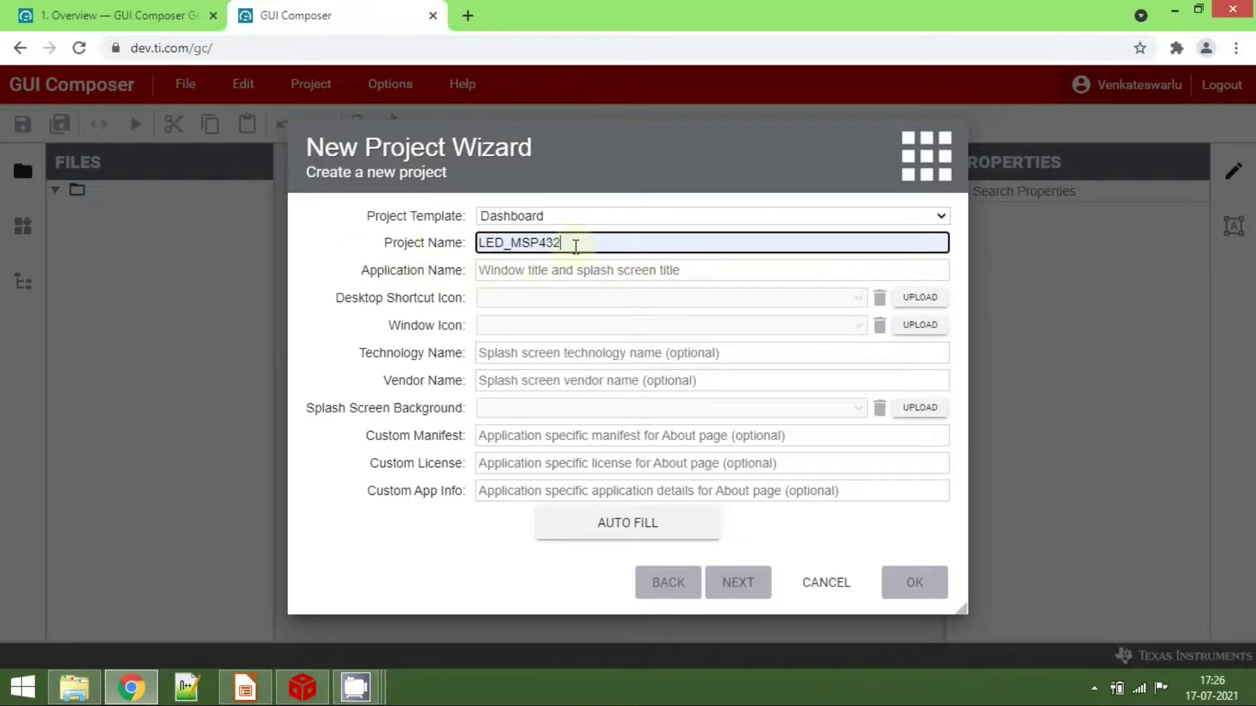
Copy the project name LED_MSP432 into the application name and continue to the target programming page
drag(576, 243, 444, 244)
key(ctrl+c)
click(503, 270)
key(ctrl+v)
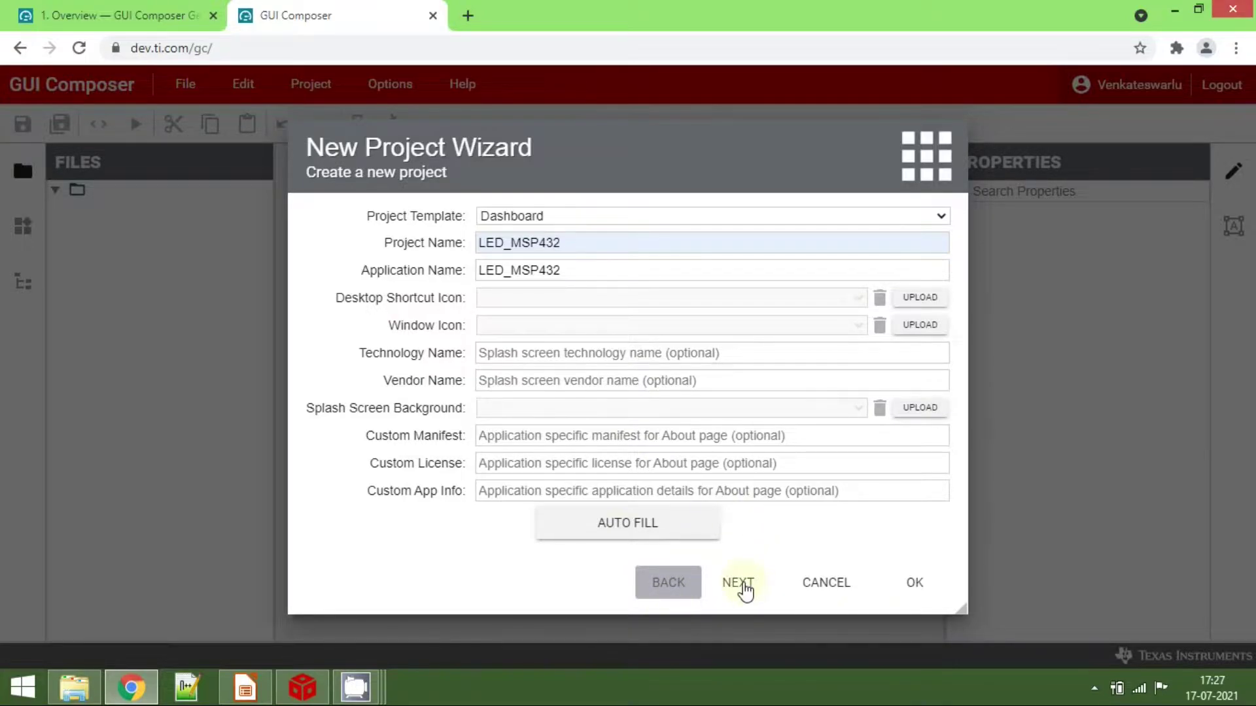
click(740, 583)
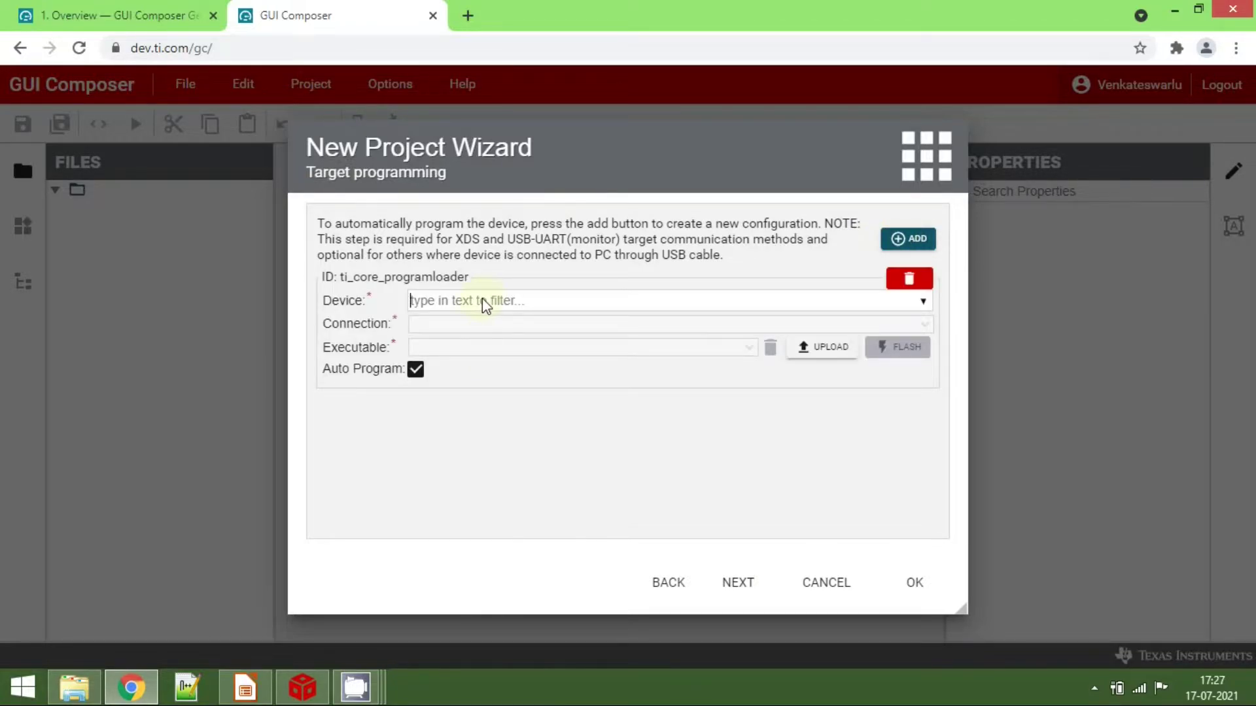
Filter the target devices for MSP432P401 and set the program loader's device to MSP432P401Y
click(484, 303)
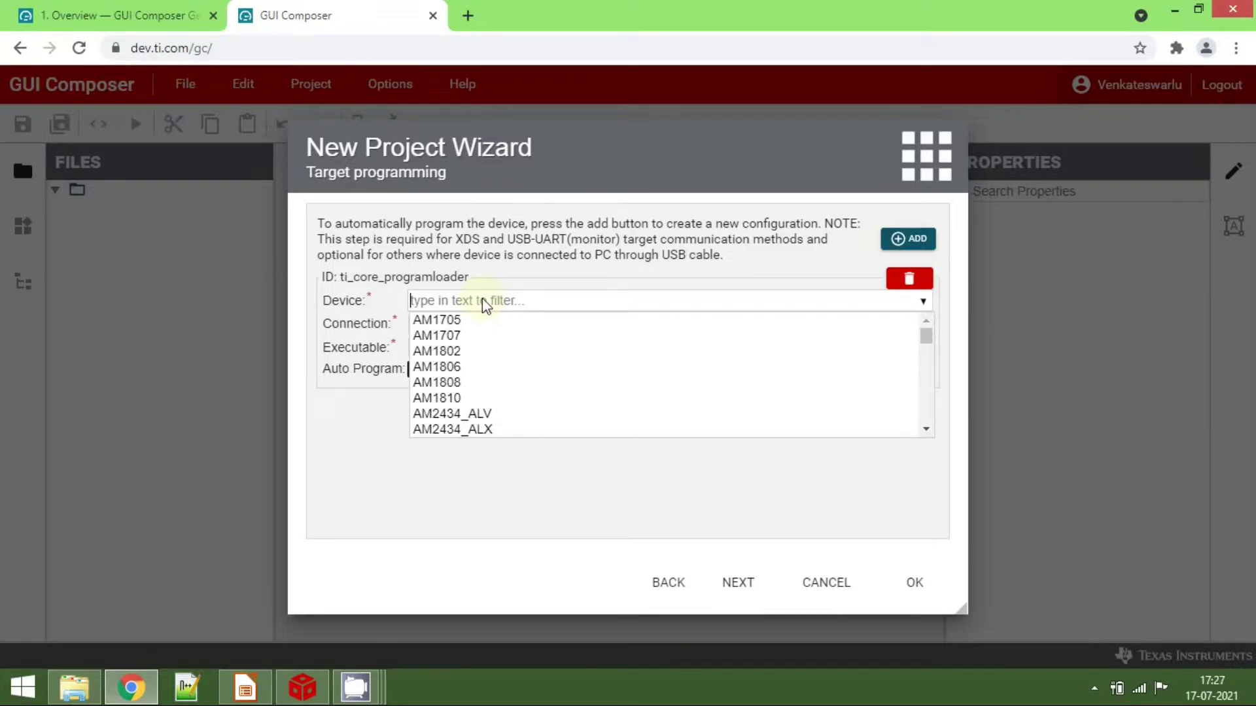
text(MSP432P4)
text(01)
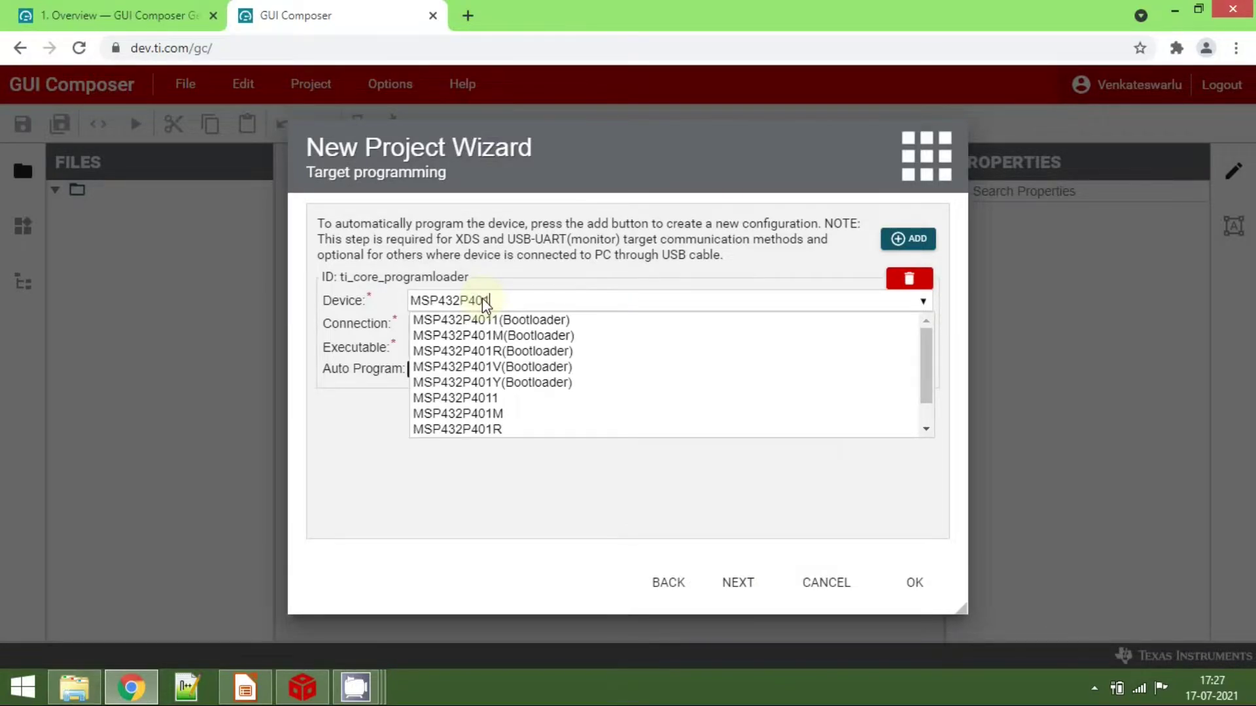
click(479, 429)
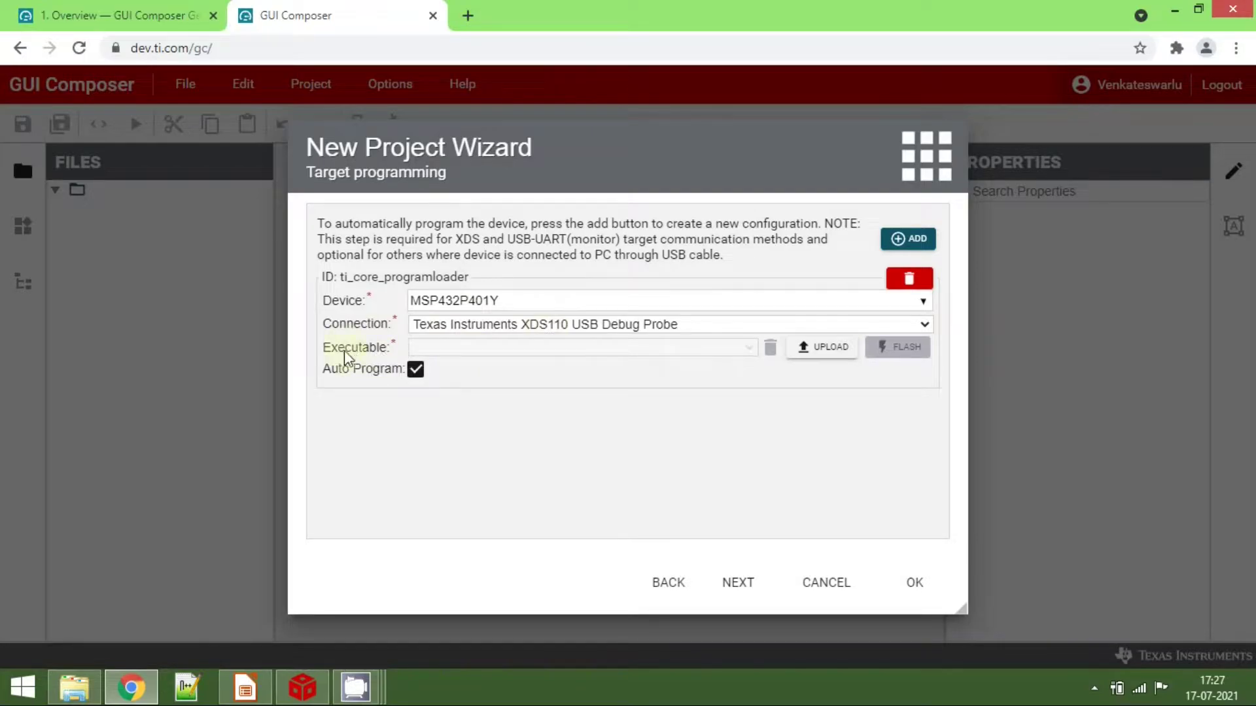
Upload Blink.out from the Blink project's Debug folder as the executable and continue to the target communication settings
click(827, 355)
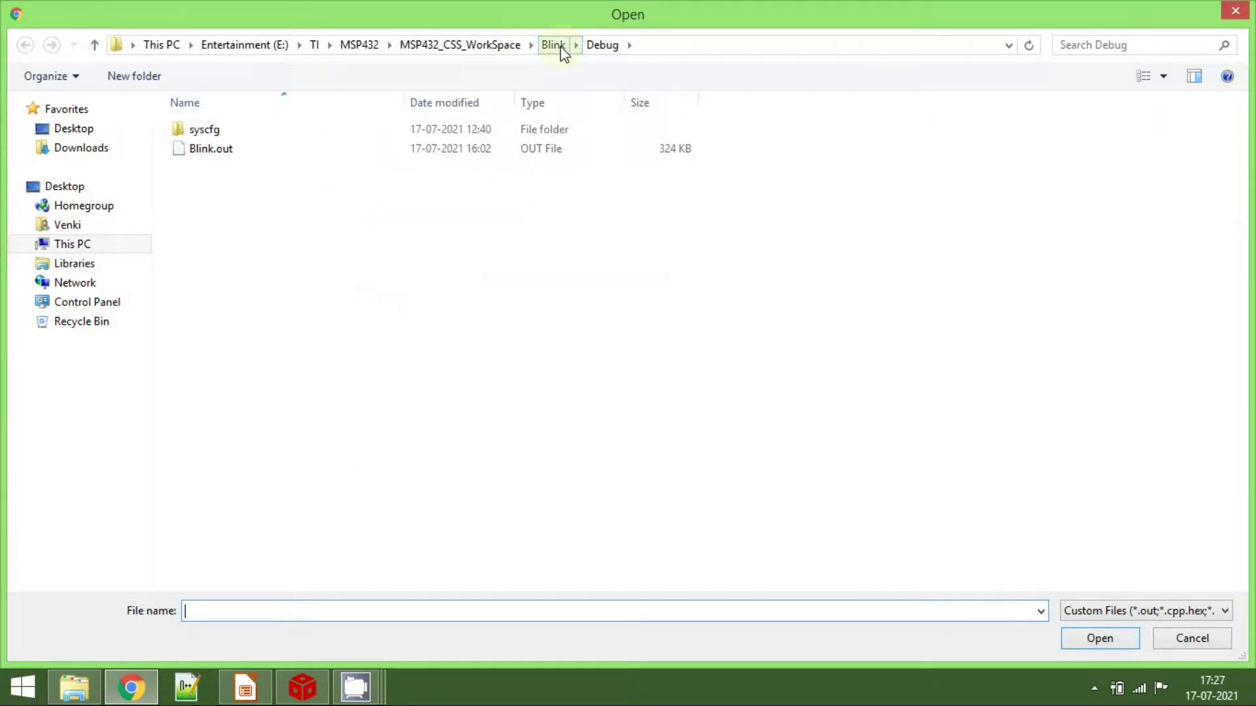
click(240, 155)
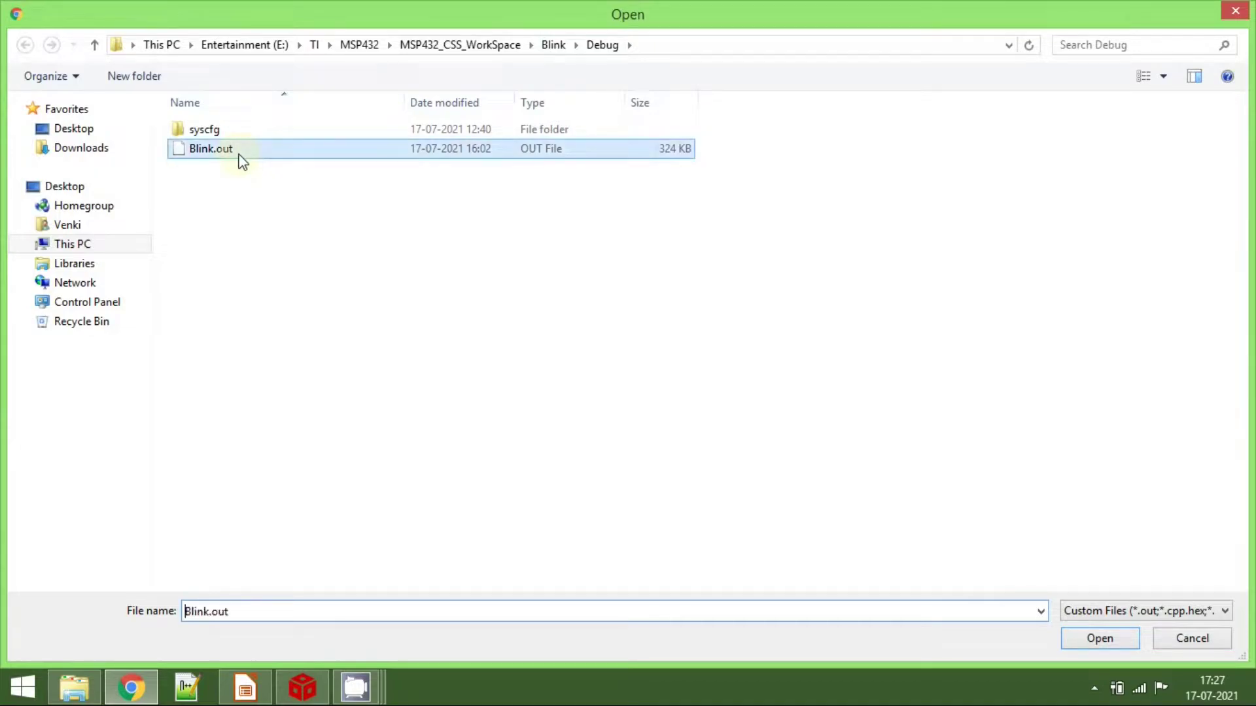
click(1085, 639)
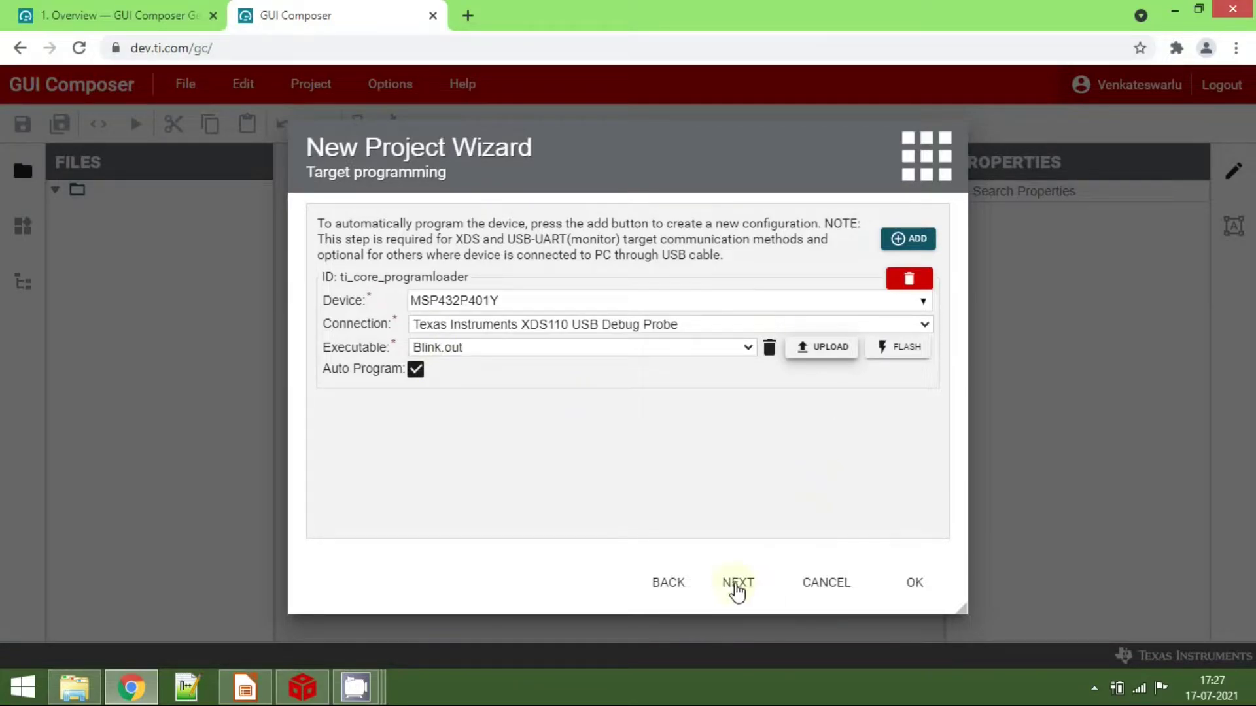
click(736, 589)
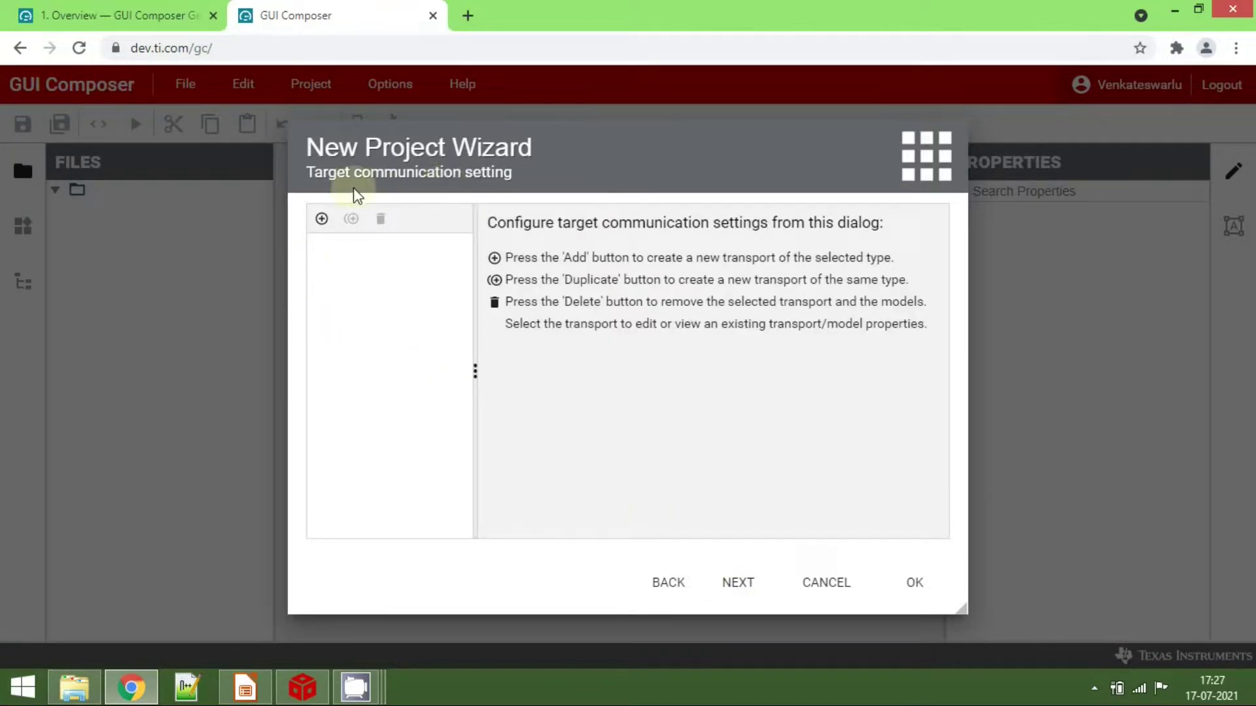
Add an XDS transport to the project and connect it to the target board
click(322, 220)
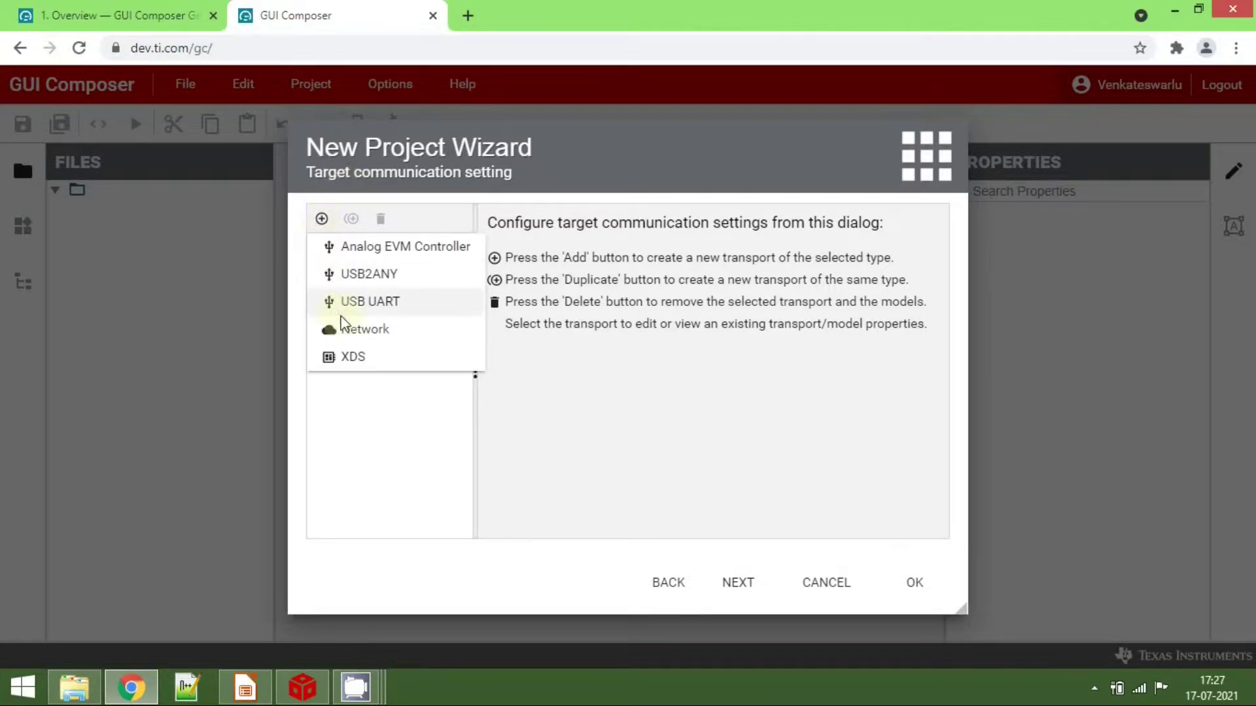
click(351, 358)
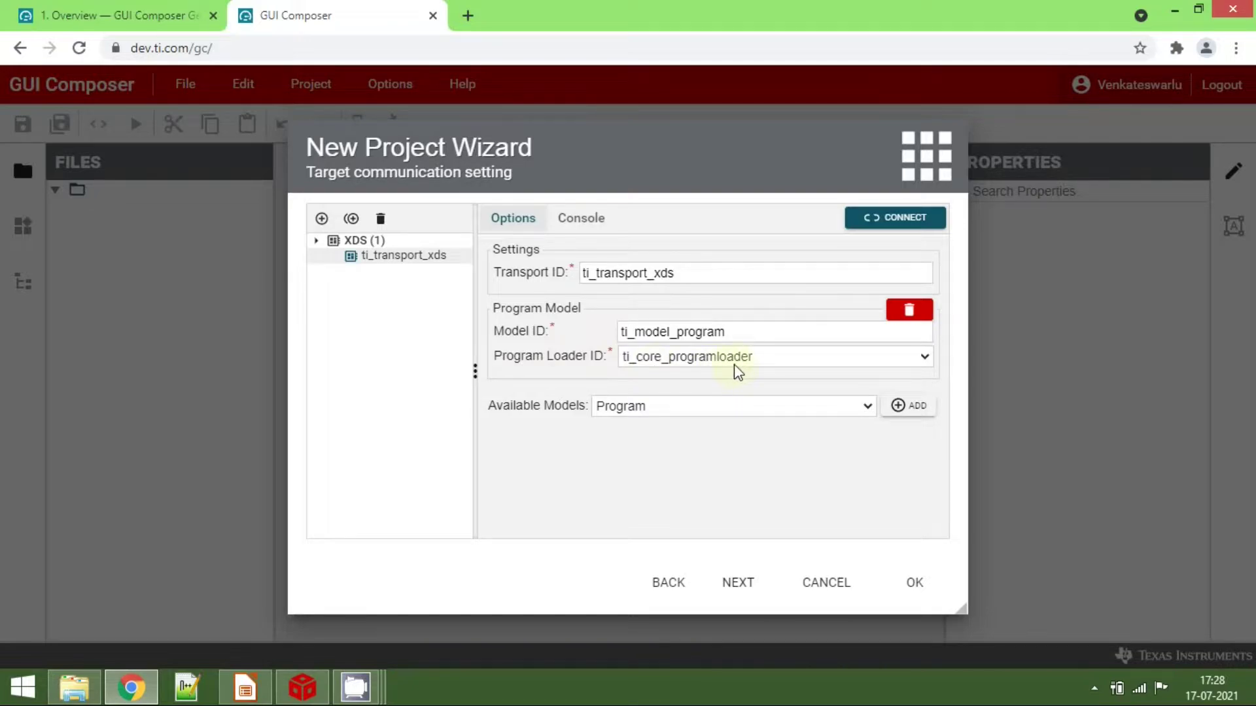
click(884, 237)
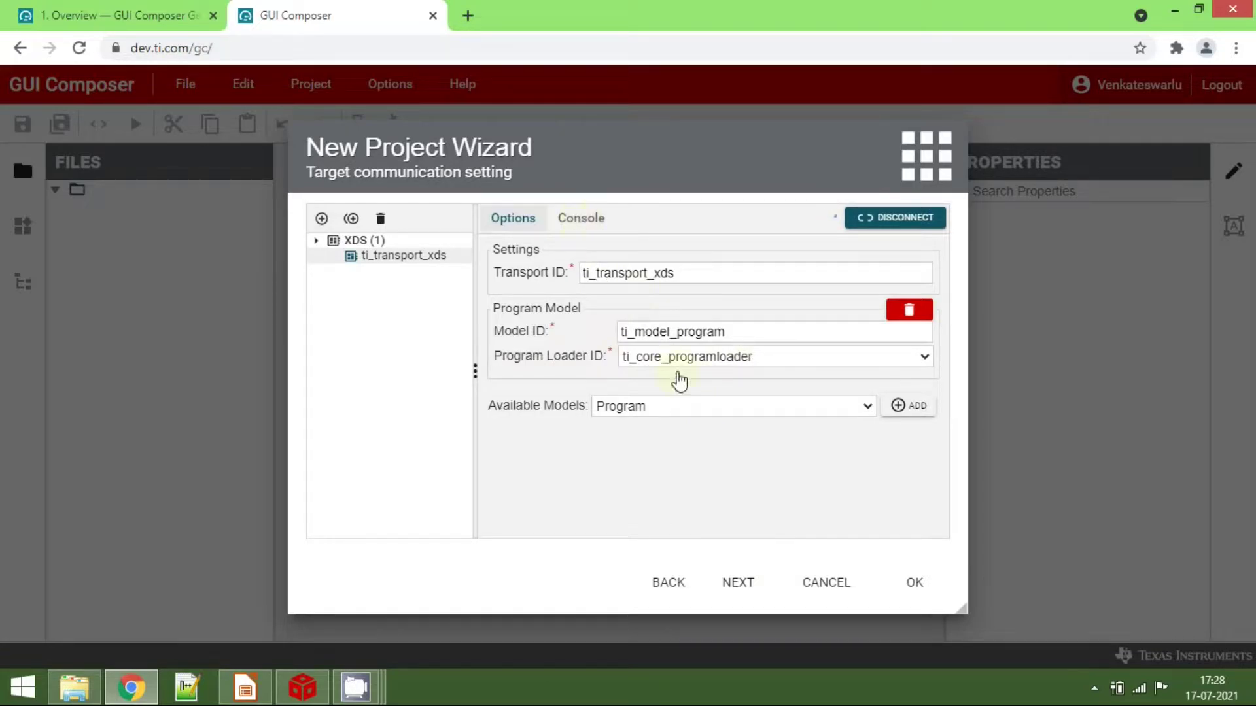
Check the XDS transport's console and the system output messages, and finish the project wizard
click(582, 220)
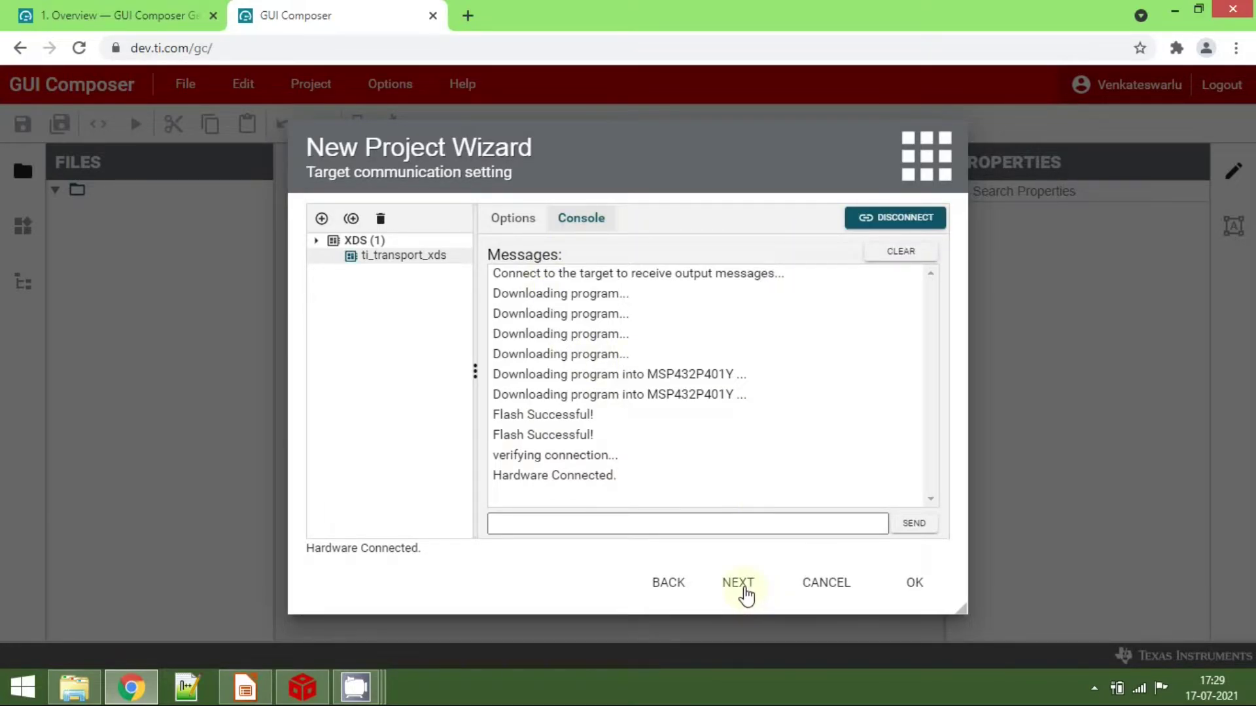
click(740, 584)
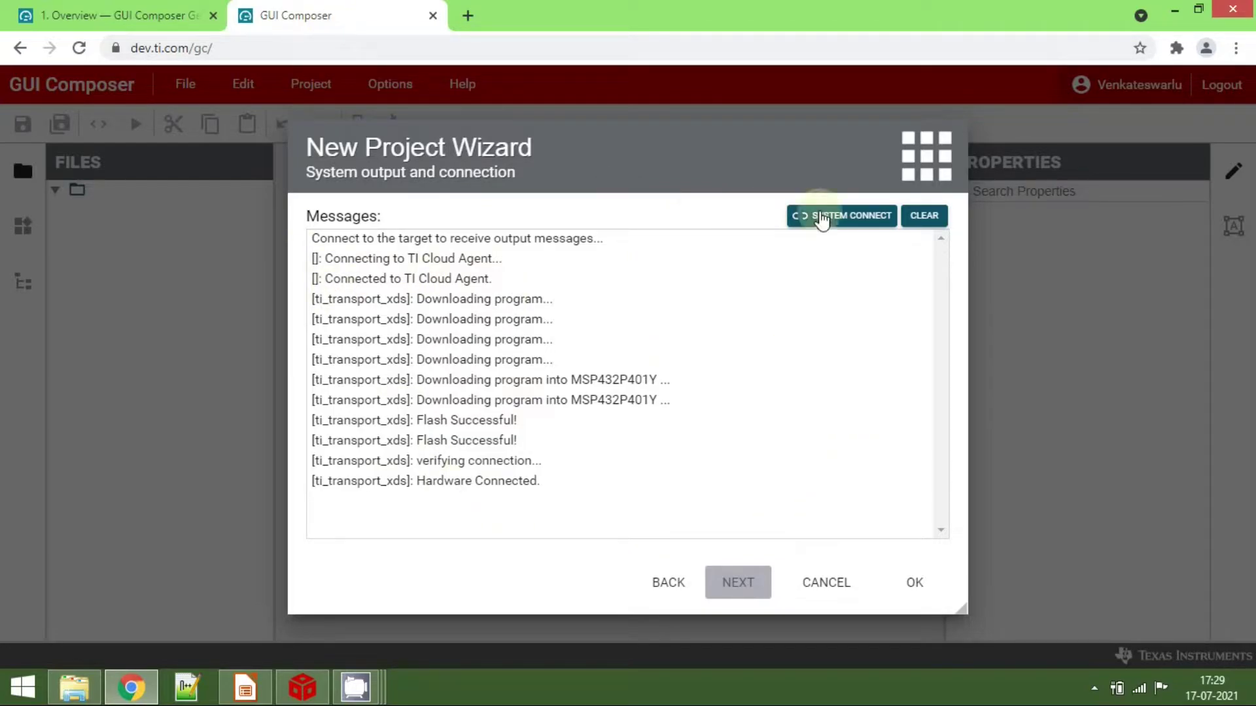
click(914, 583)
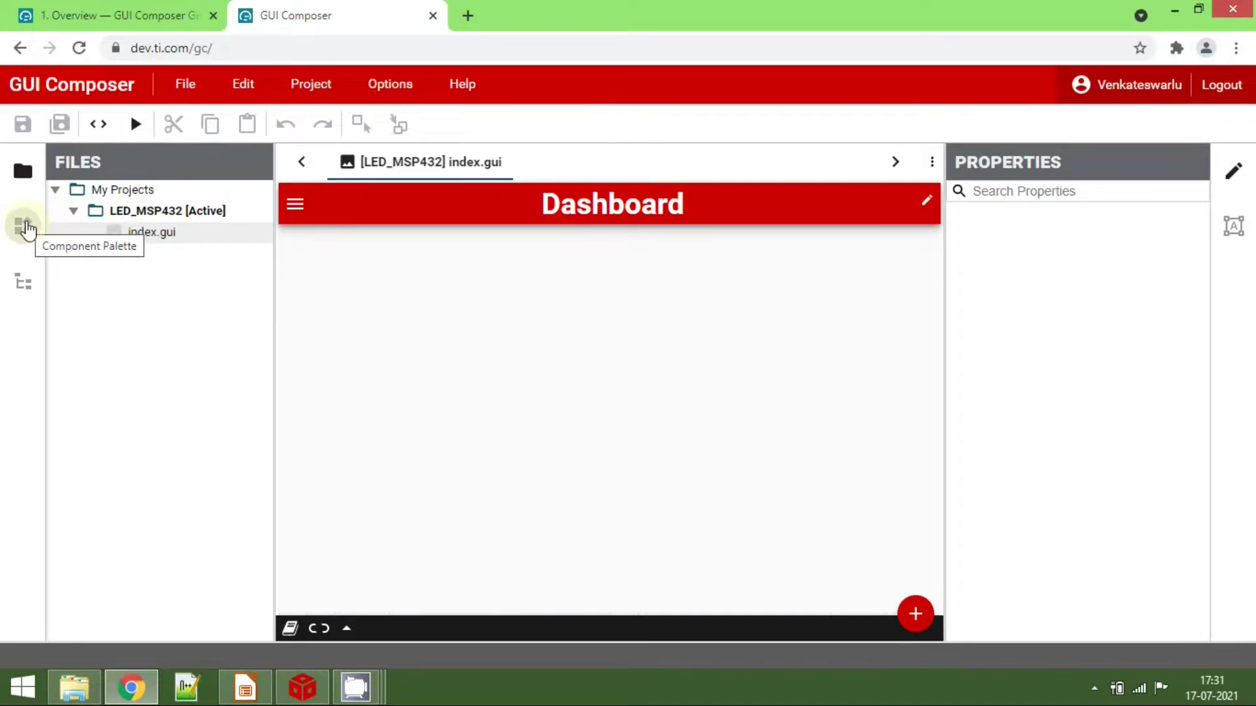
Place an LED tile from the Instrument Tiles components on the empty dashboard
click(25, 227)
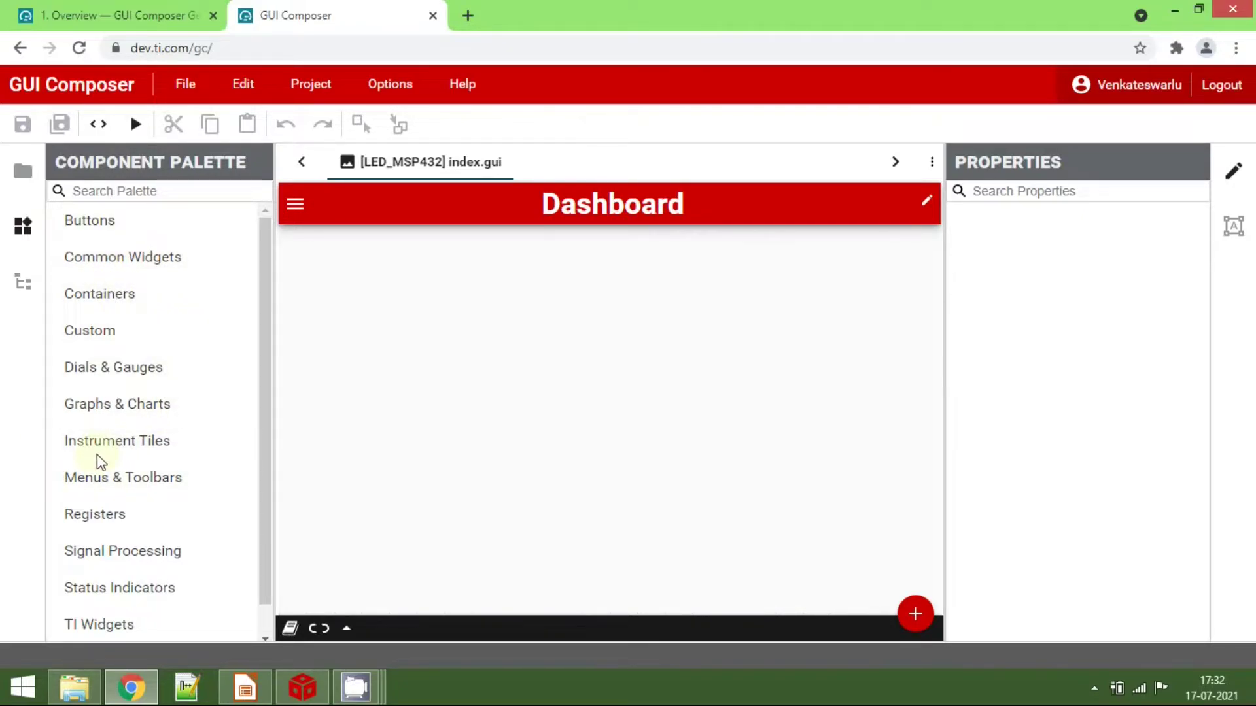
click(126, 443)
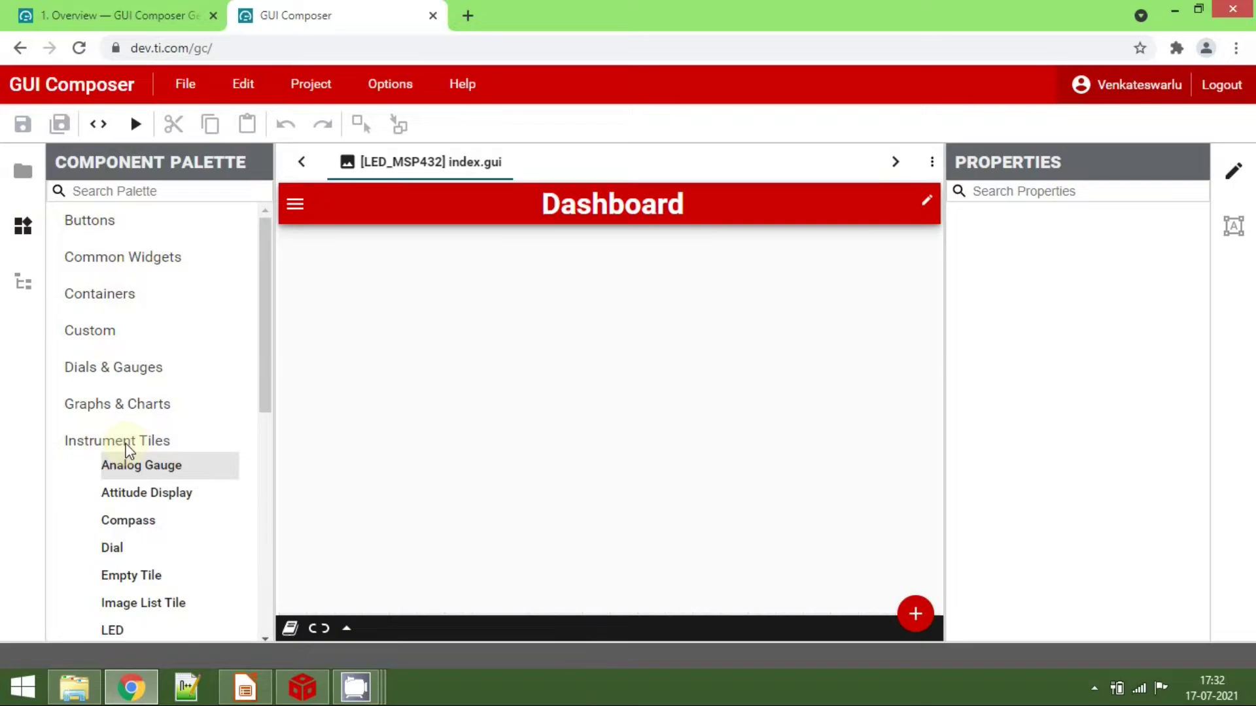
scroll(188, 390, down, 4)
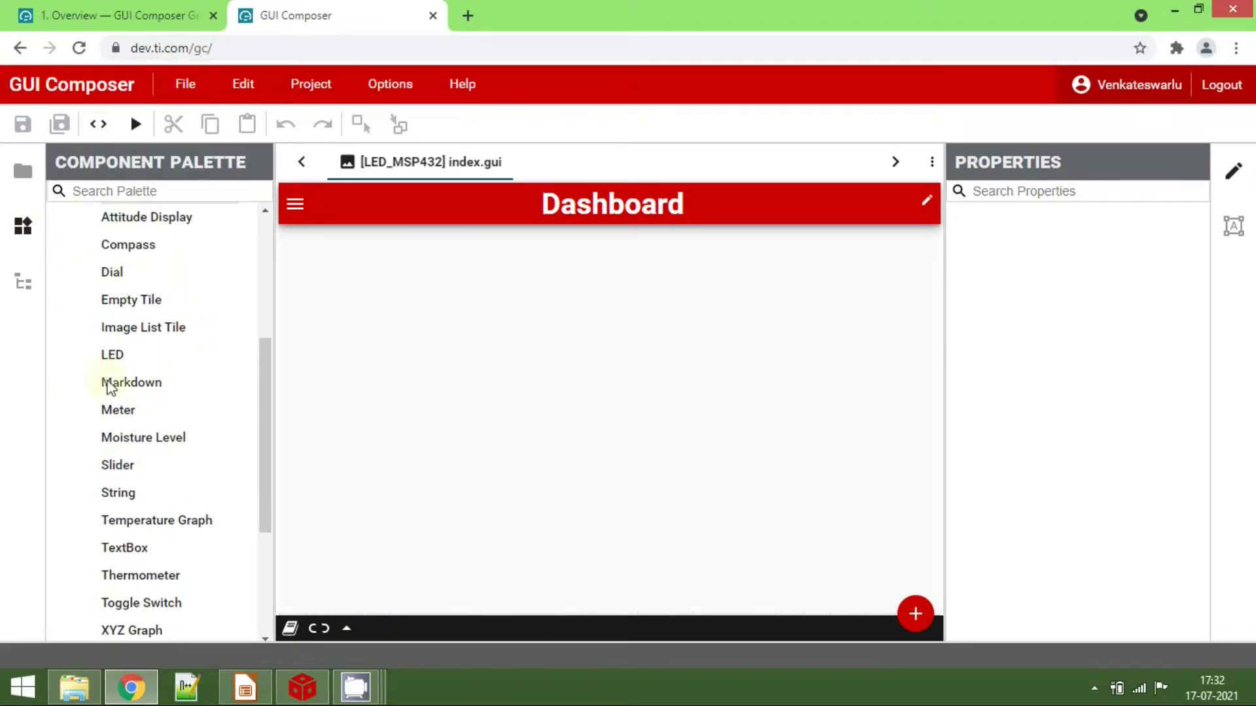
drag(114, 355, 358, 326)
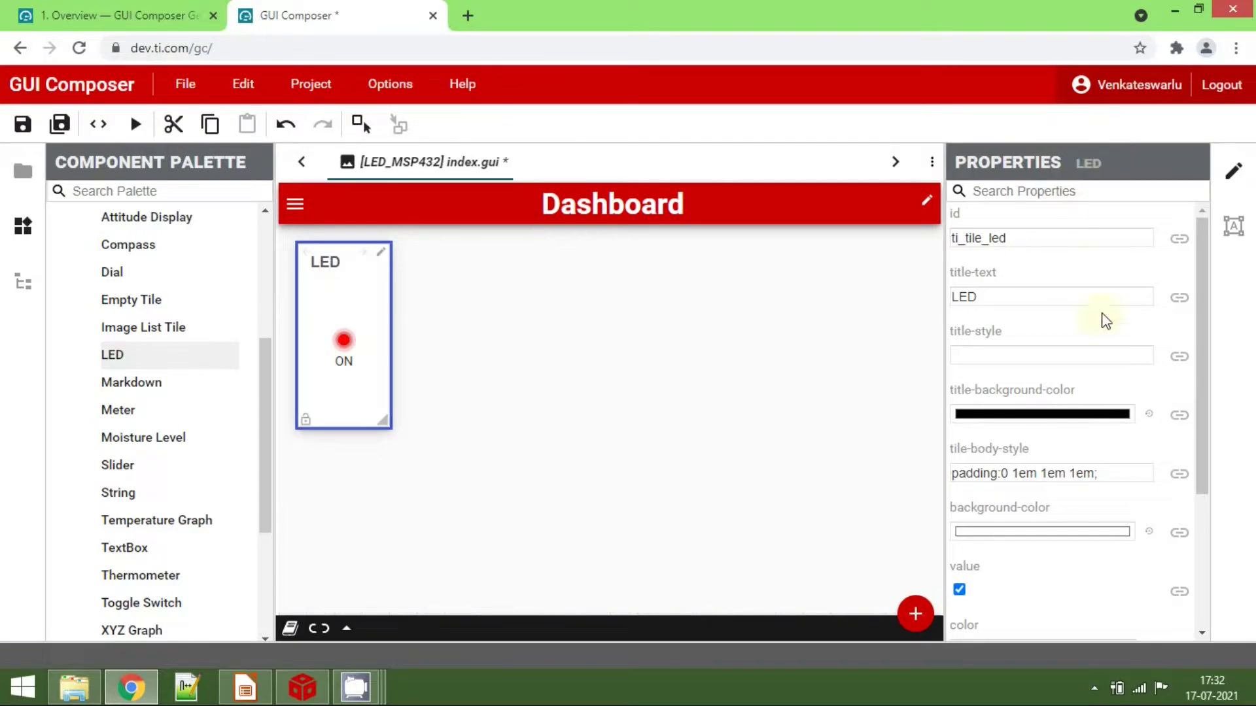
Bind the LED tile's value property to the ledStatus variable of ti_model_program
scroll(1045, 305, down, 3)
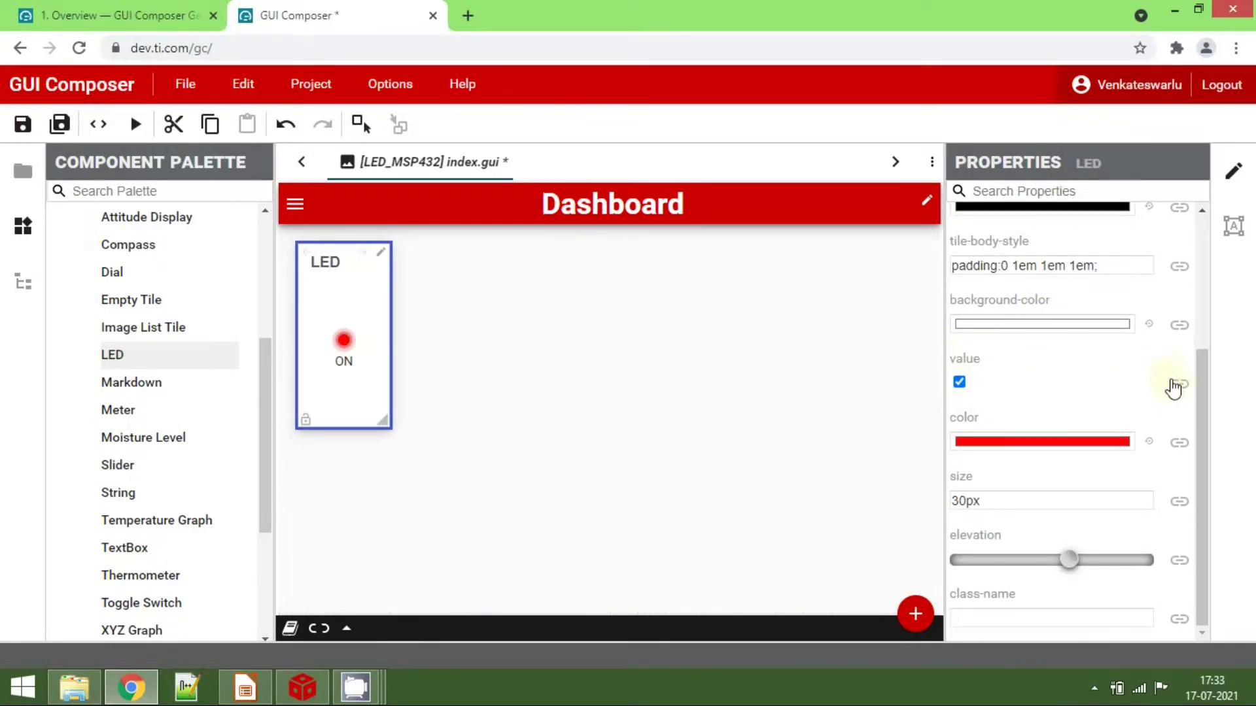
click(1178, 386)
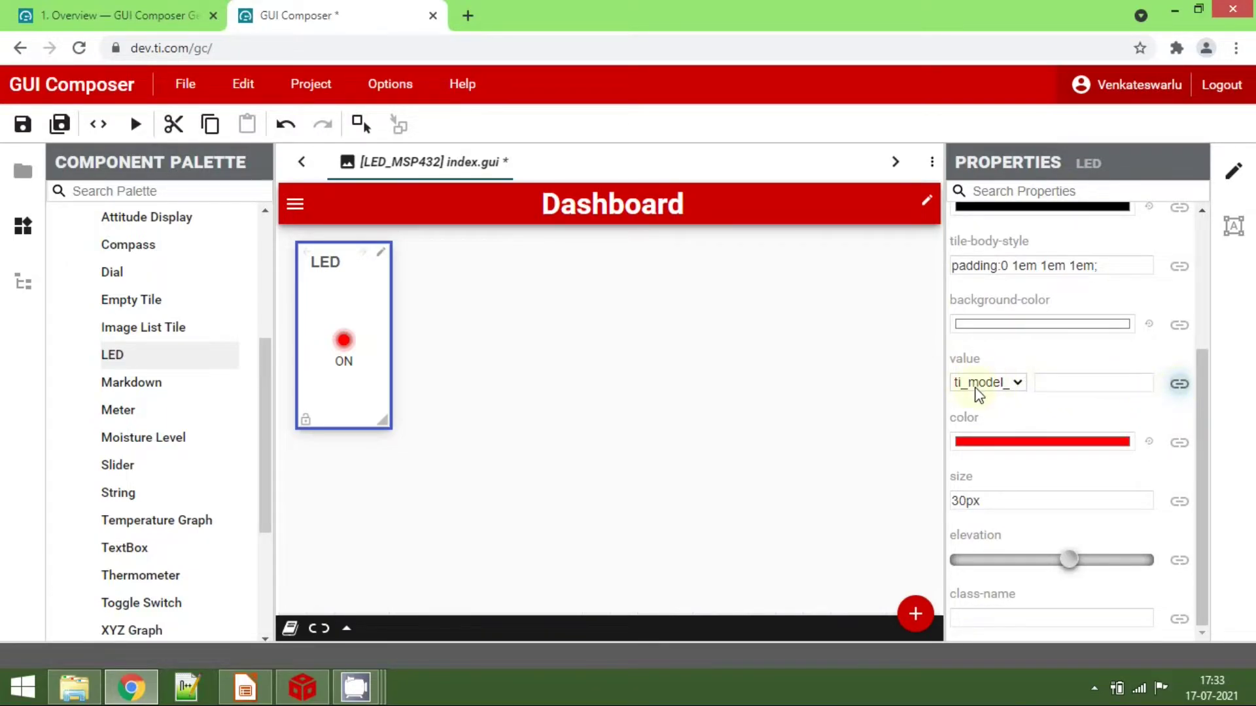
click(1017, 384)
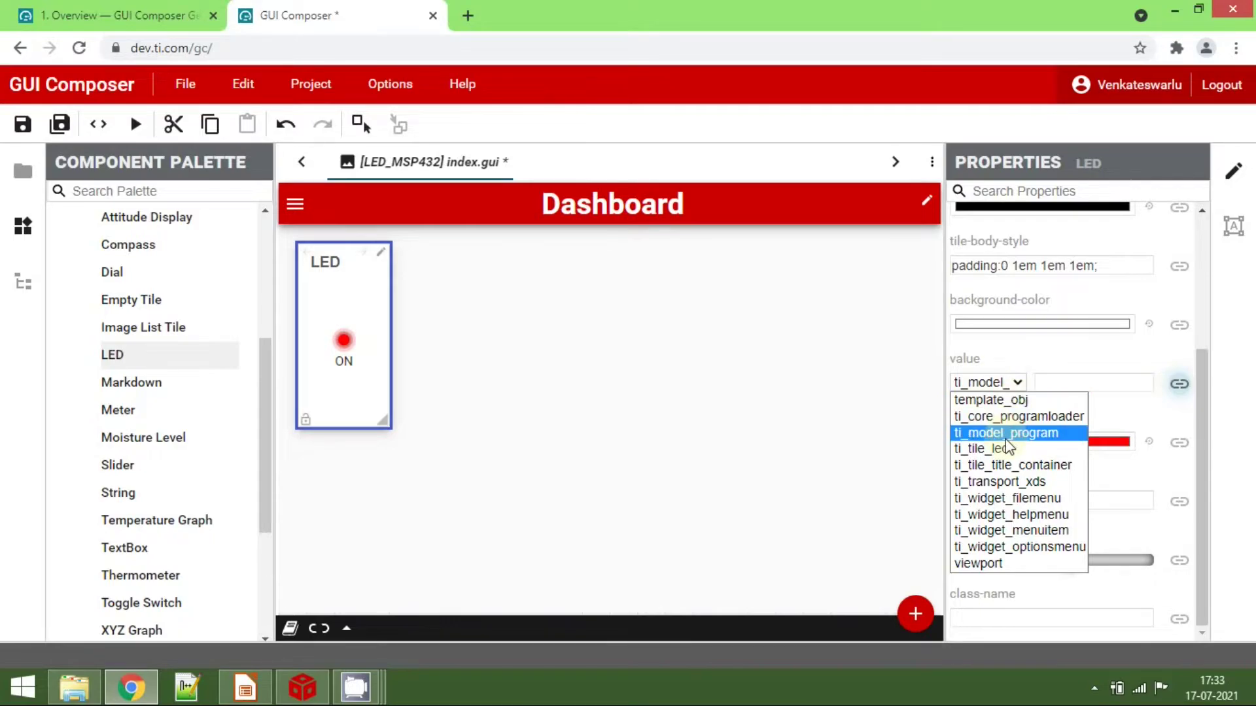
click(1072, 382)
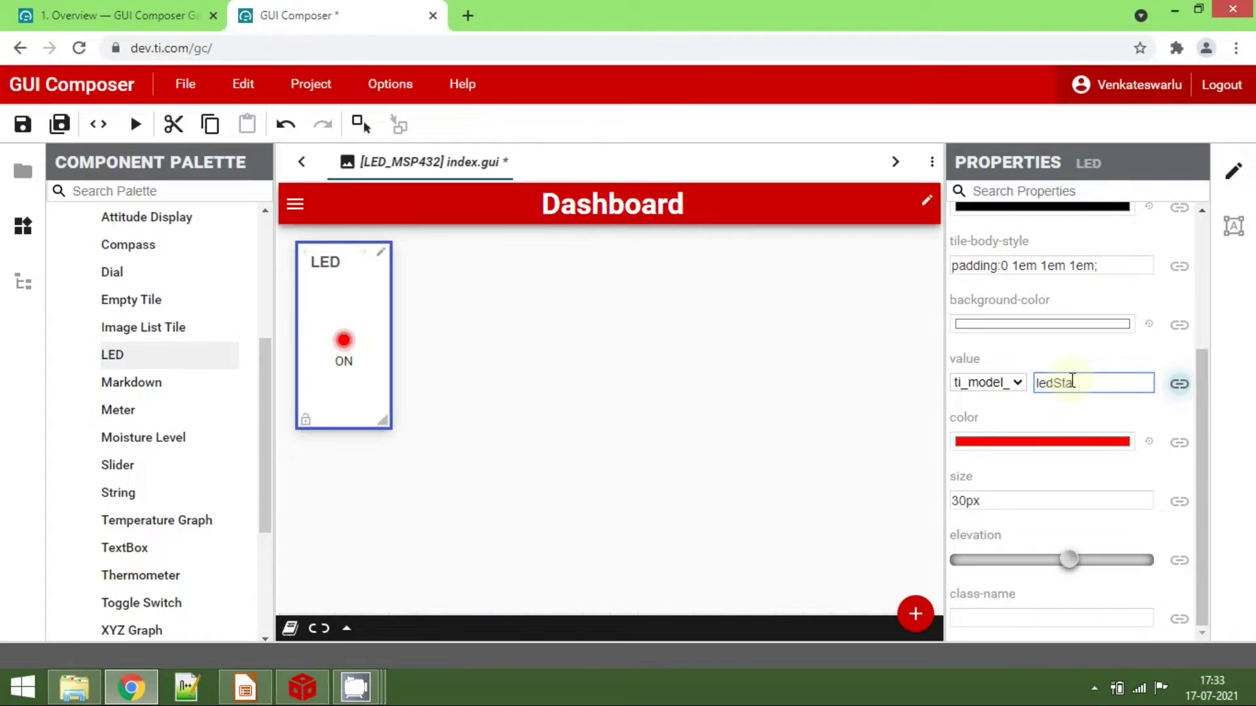
click(854, 398)
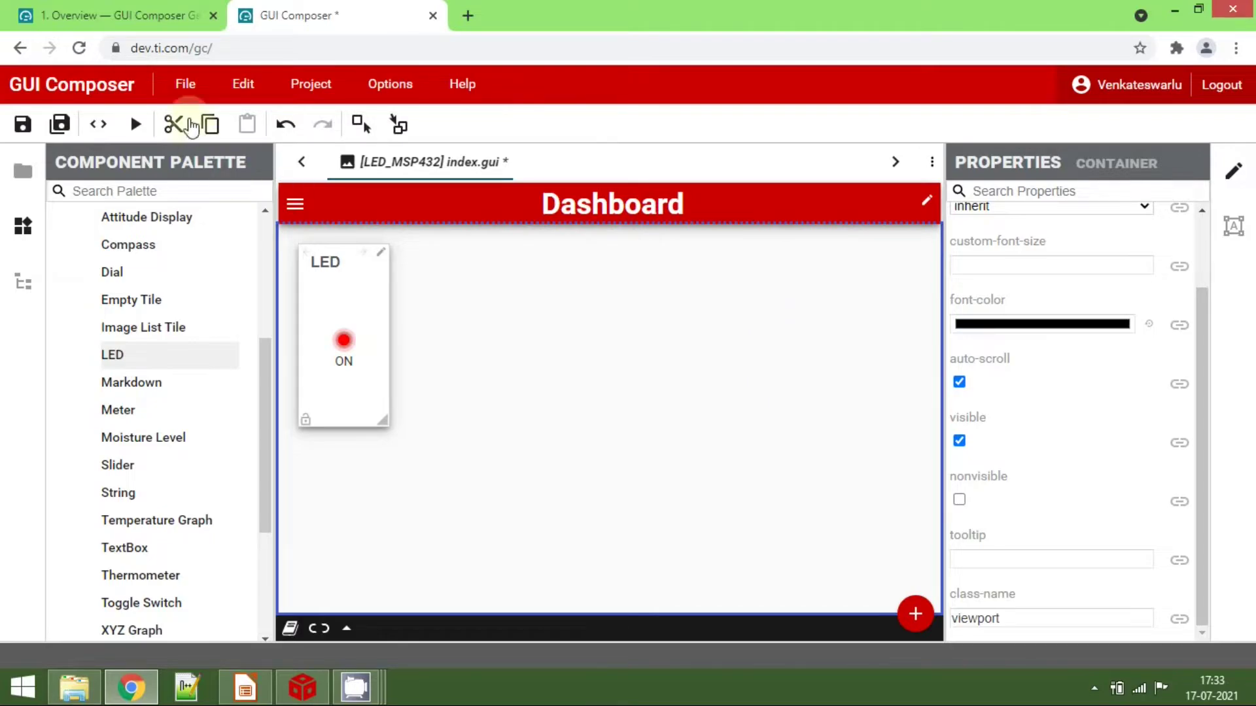
Save the dashboard and run it to check the LED tile live, closing the preview when done
click(185, 85)
click(221, 335)
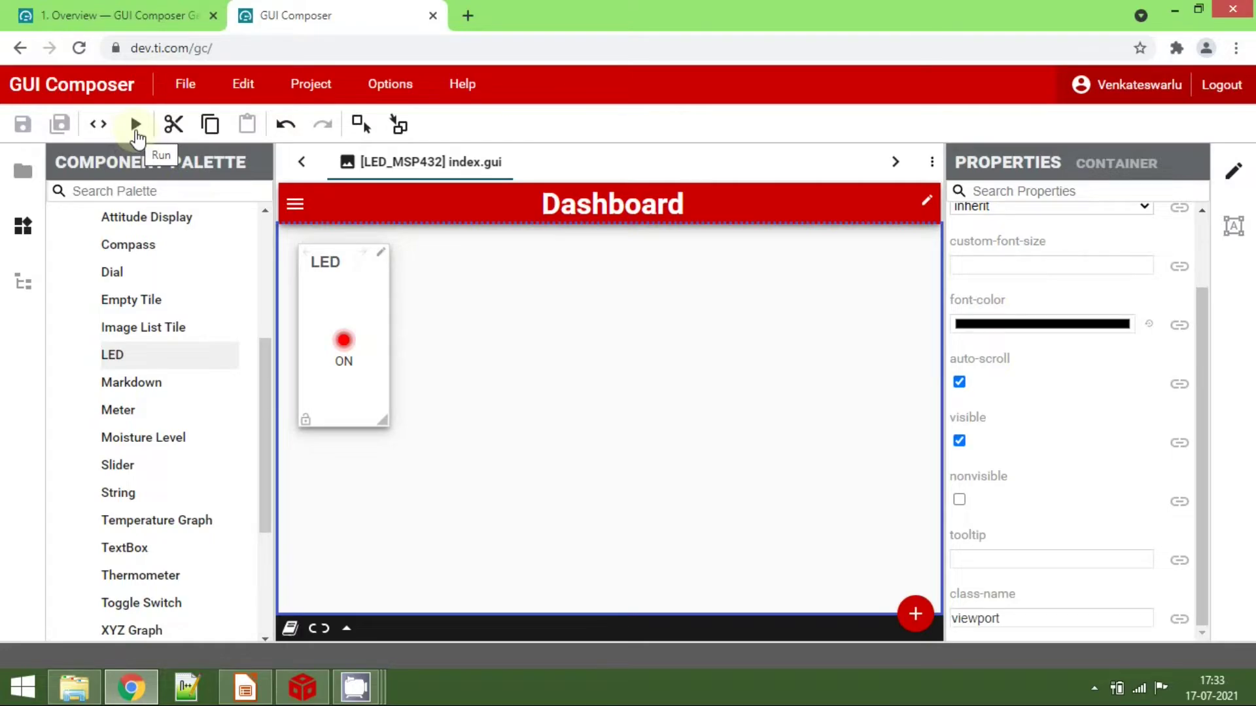
click(136, 124)
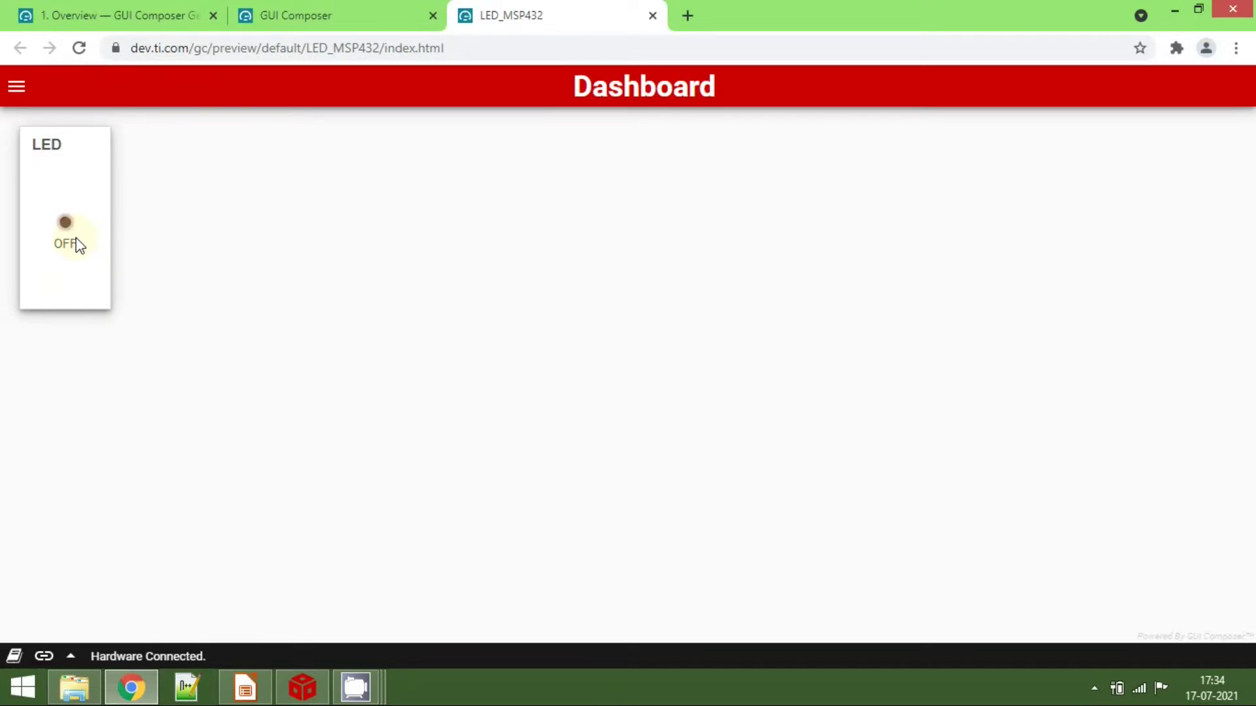
click(653, 16)
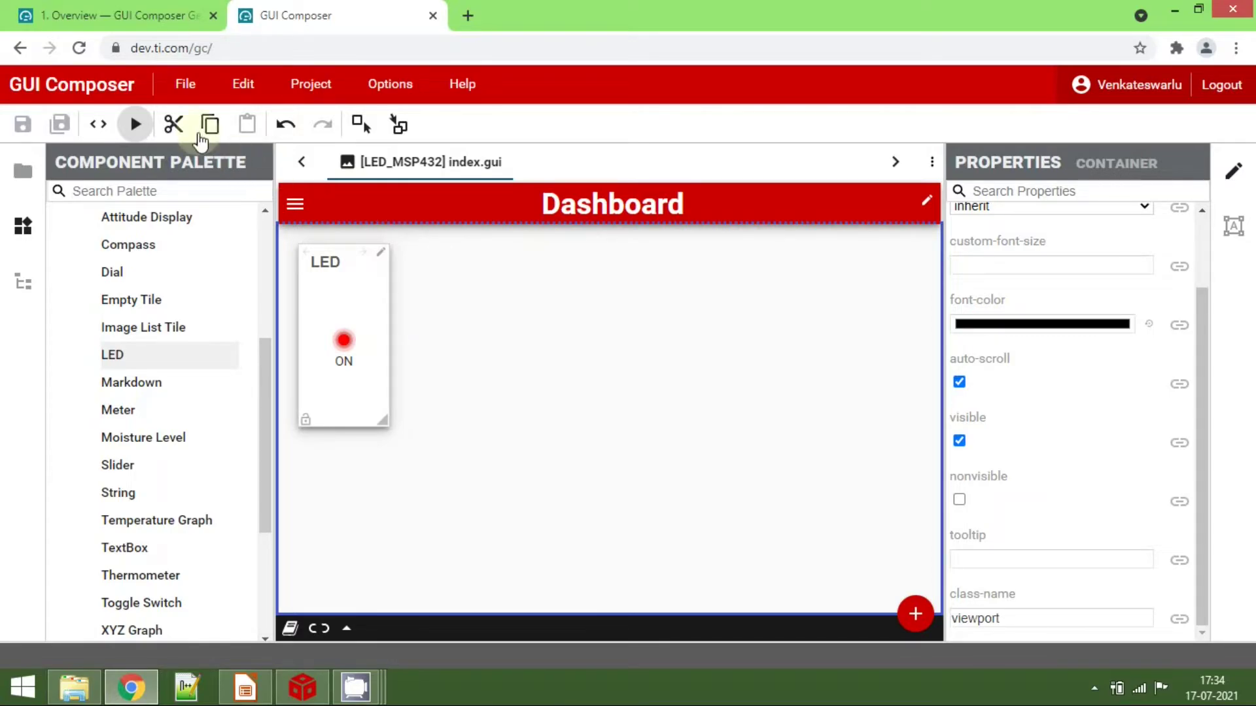
Export the LED_MSP432 project as a CCS Desktop View, reading the unzip and dropins-gc folder instructions before confirming
click(185, 92)
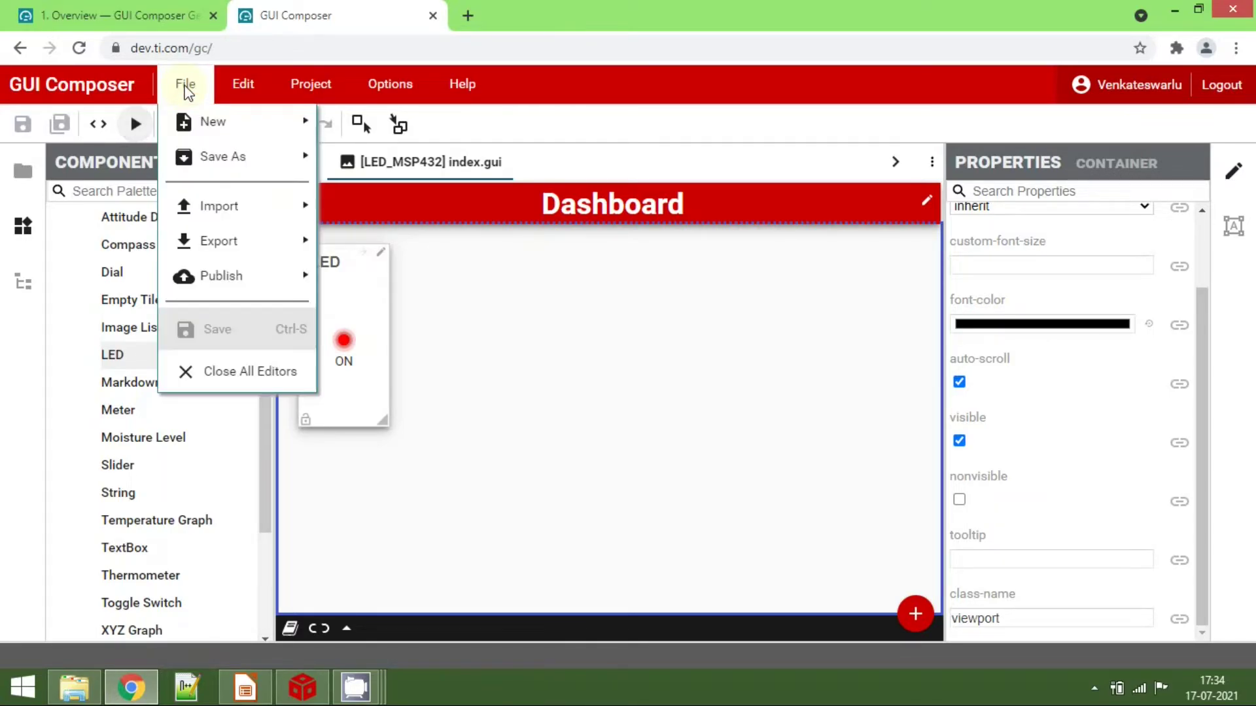
mouse_move(219, 251)
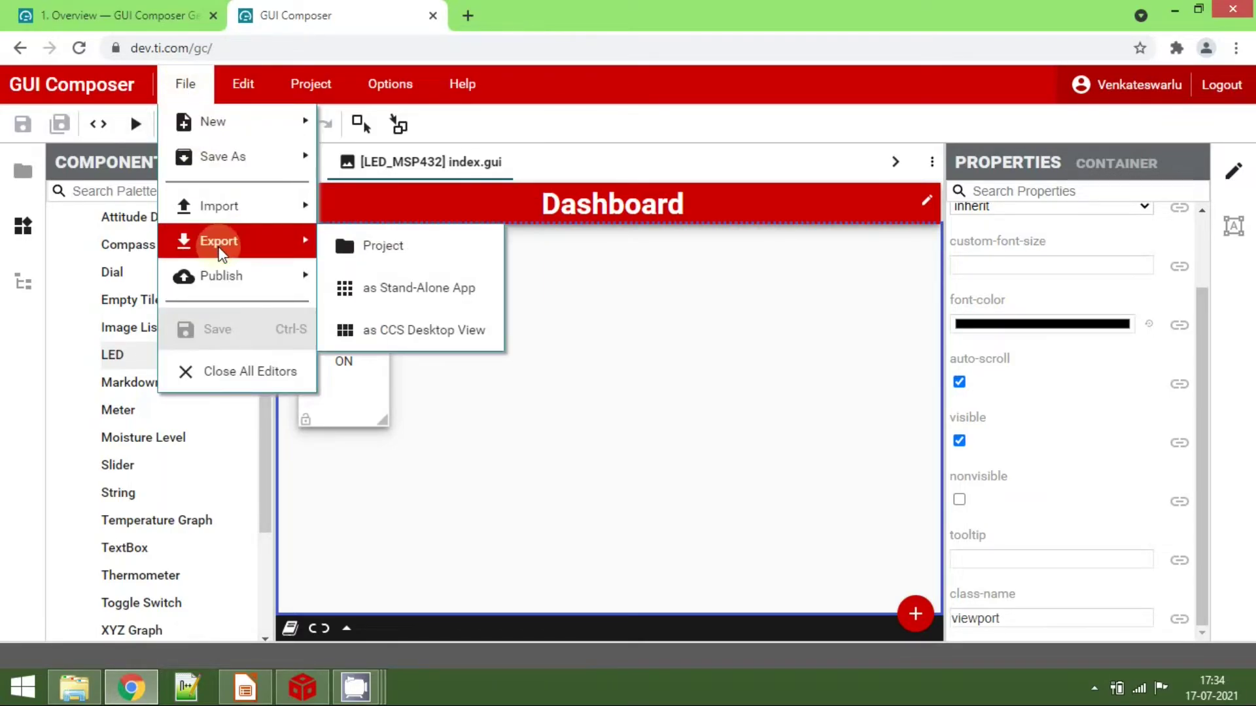
click(426, 337)
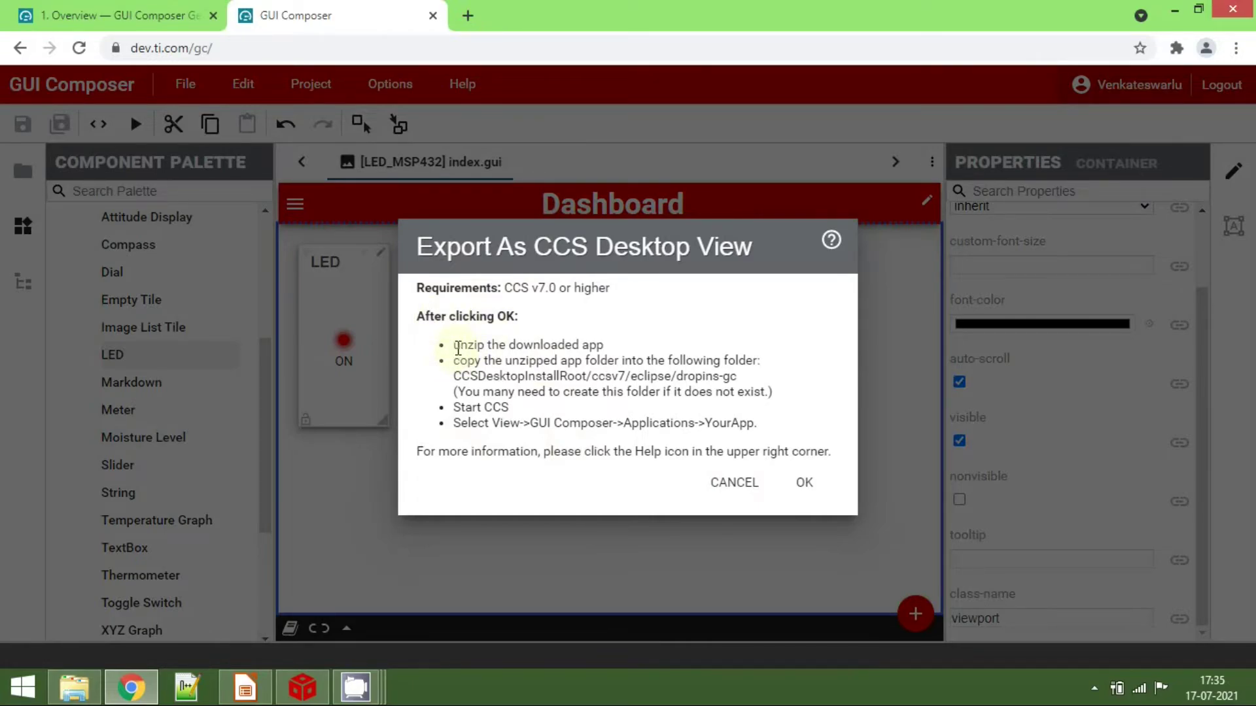
drag(453, 345, 603, 345)
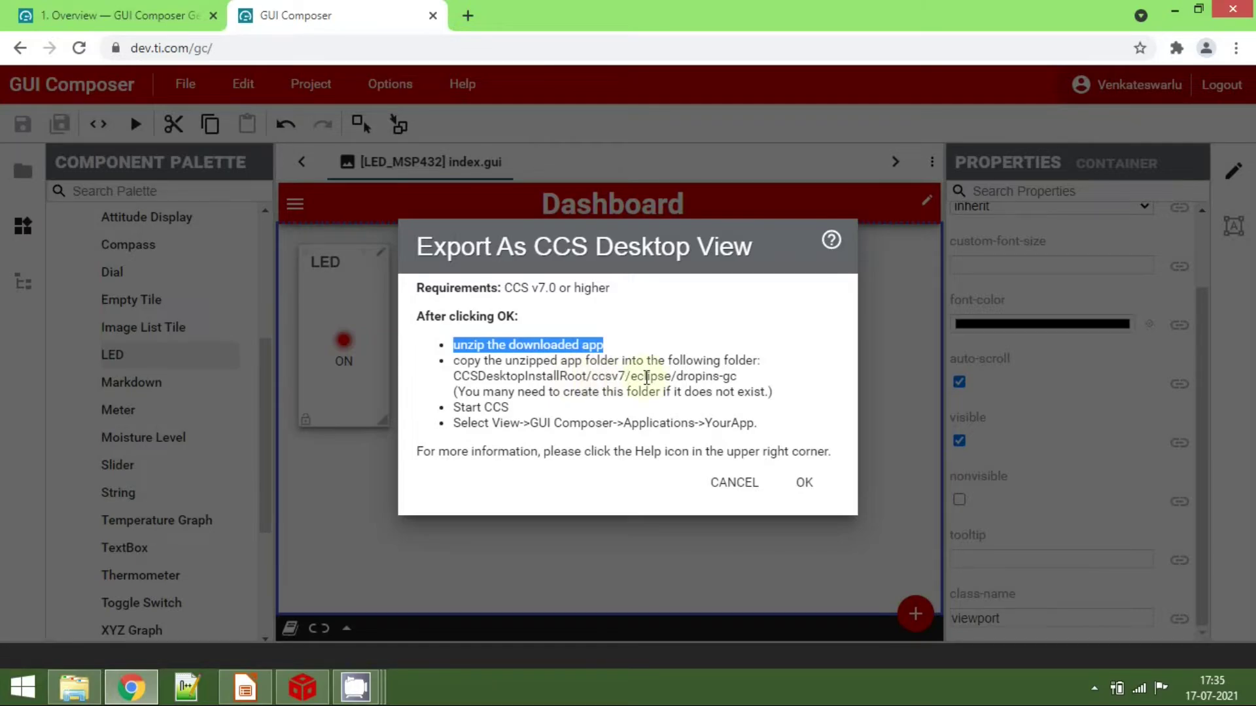
drag(683, 378, 738, 377)
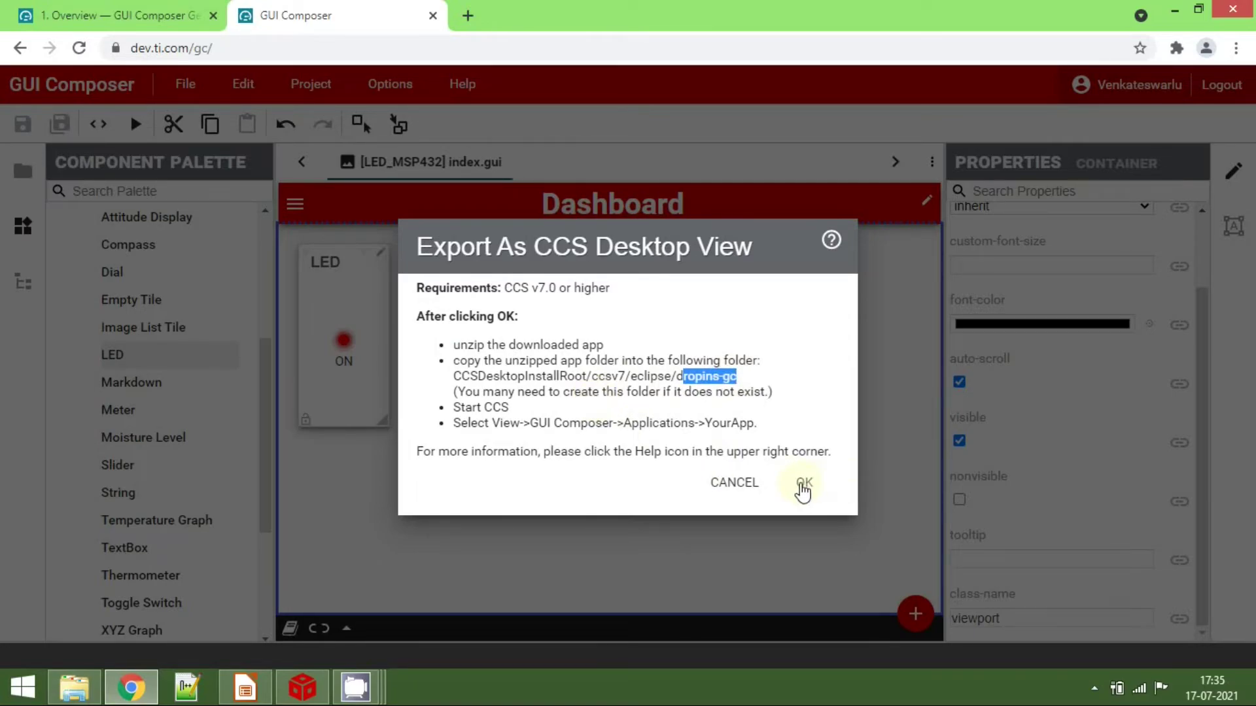
click(803, 485)
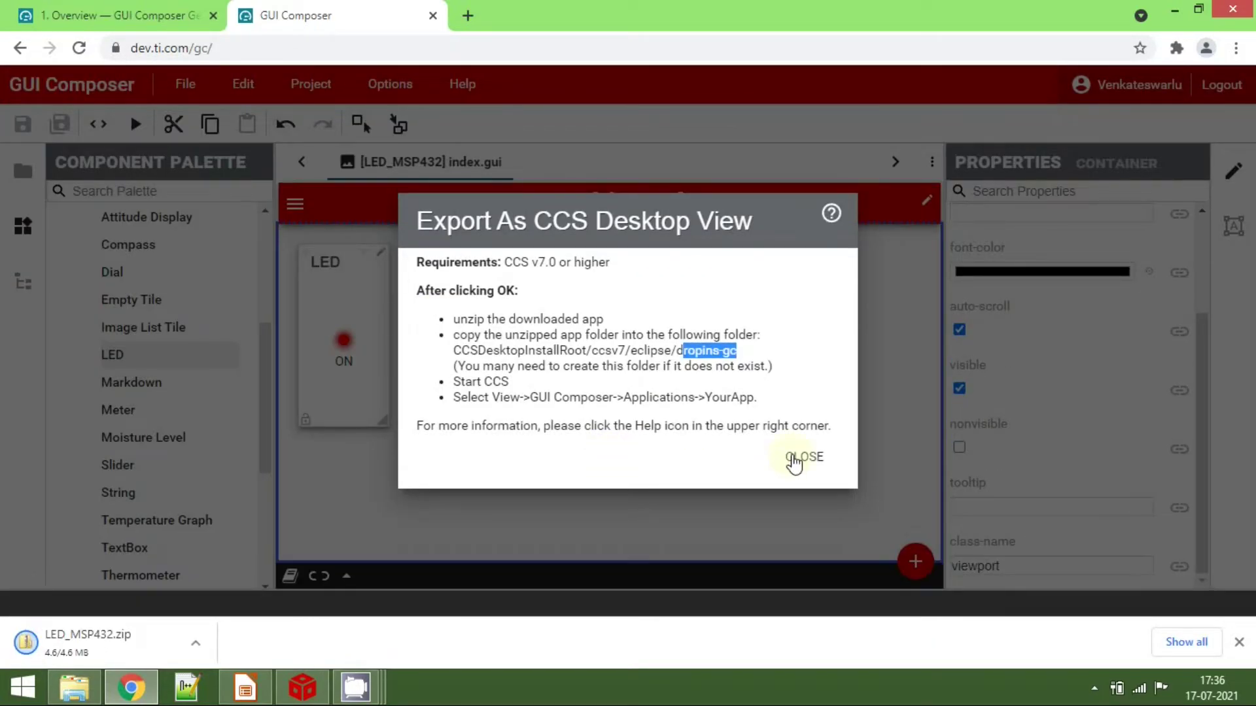
click(812, 495)
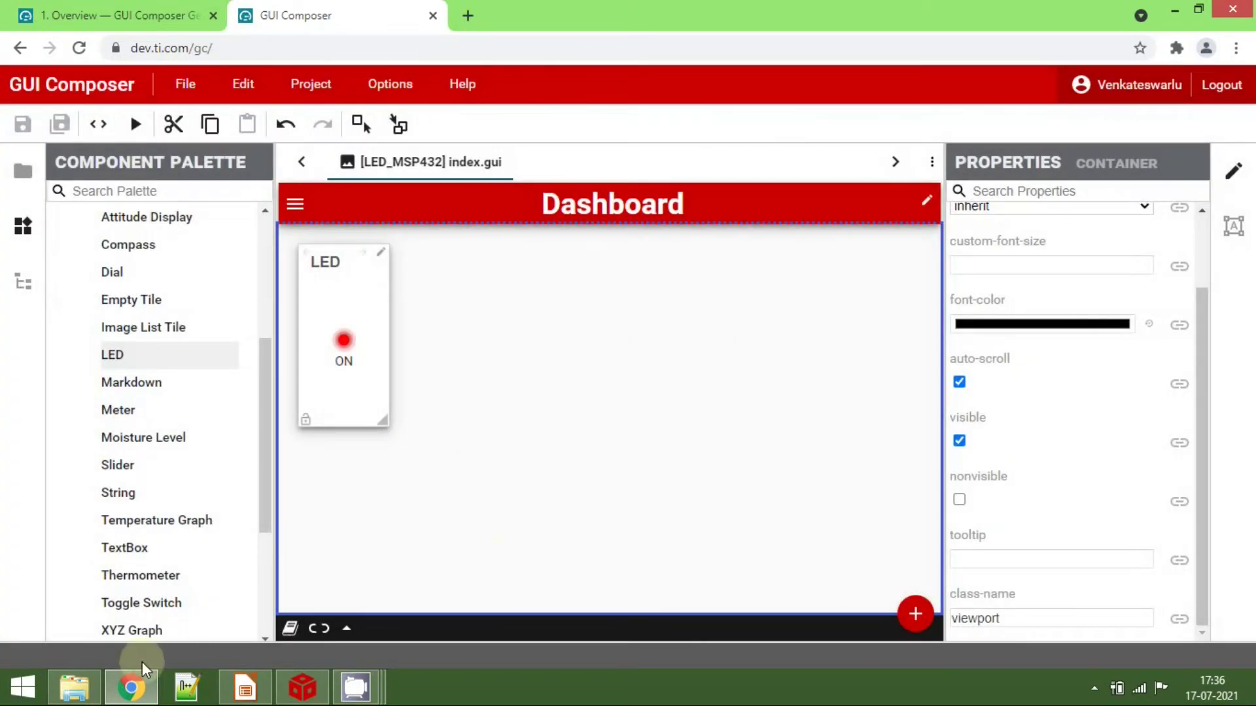
Switch to File Explorer and extract LED_MSP432.zip from Downloads into its own LED_MSP432 folder
key(super+e)
double_click(312, 270)
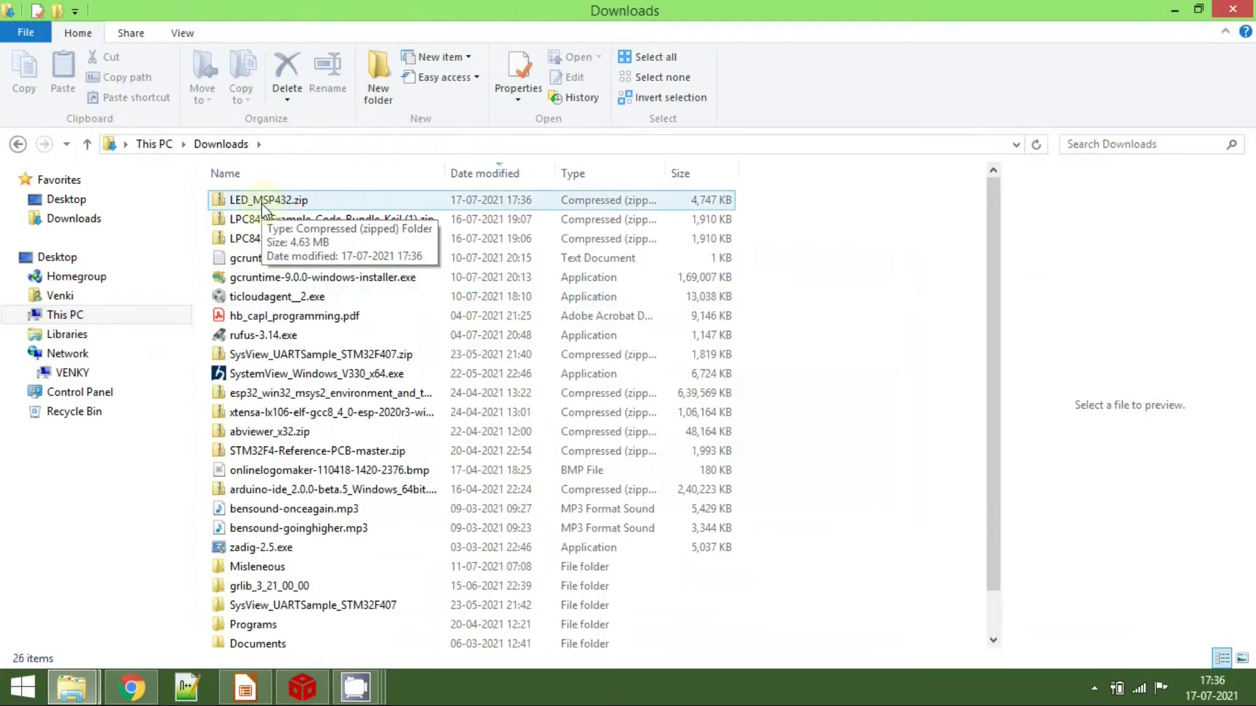
click(292, 203)
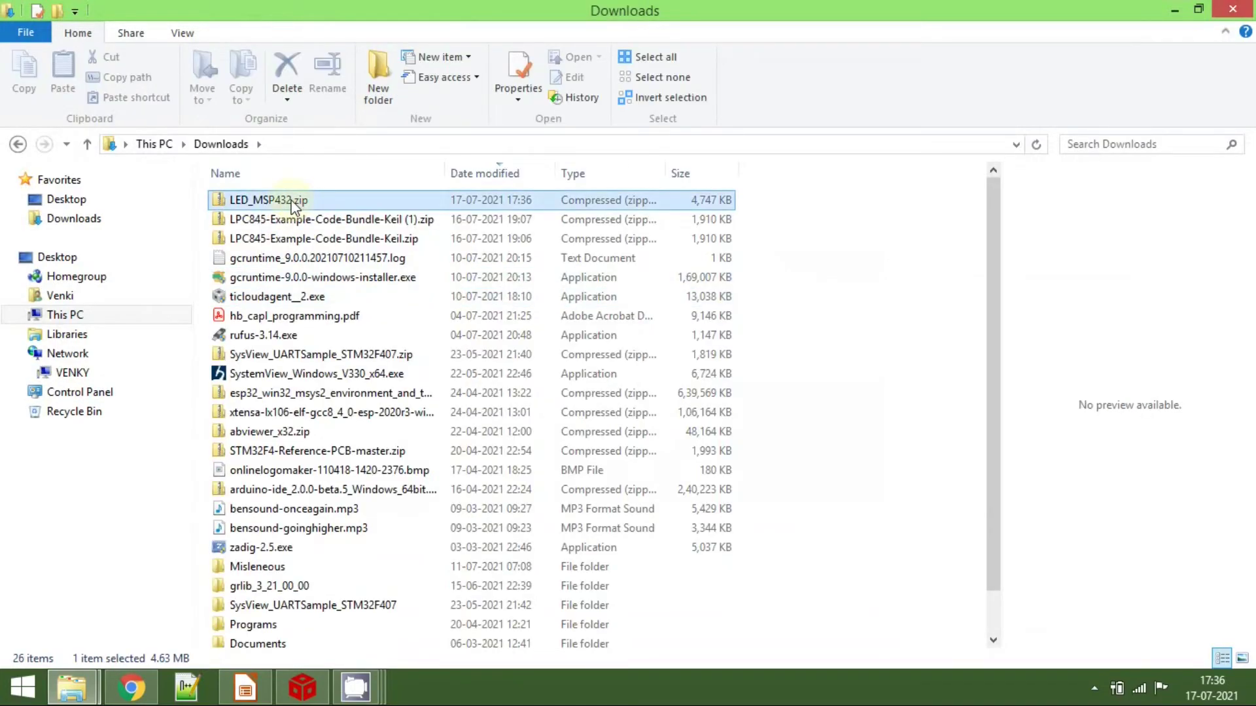
right_click(292, 205)
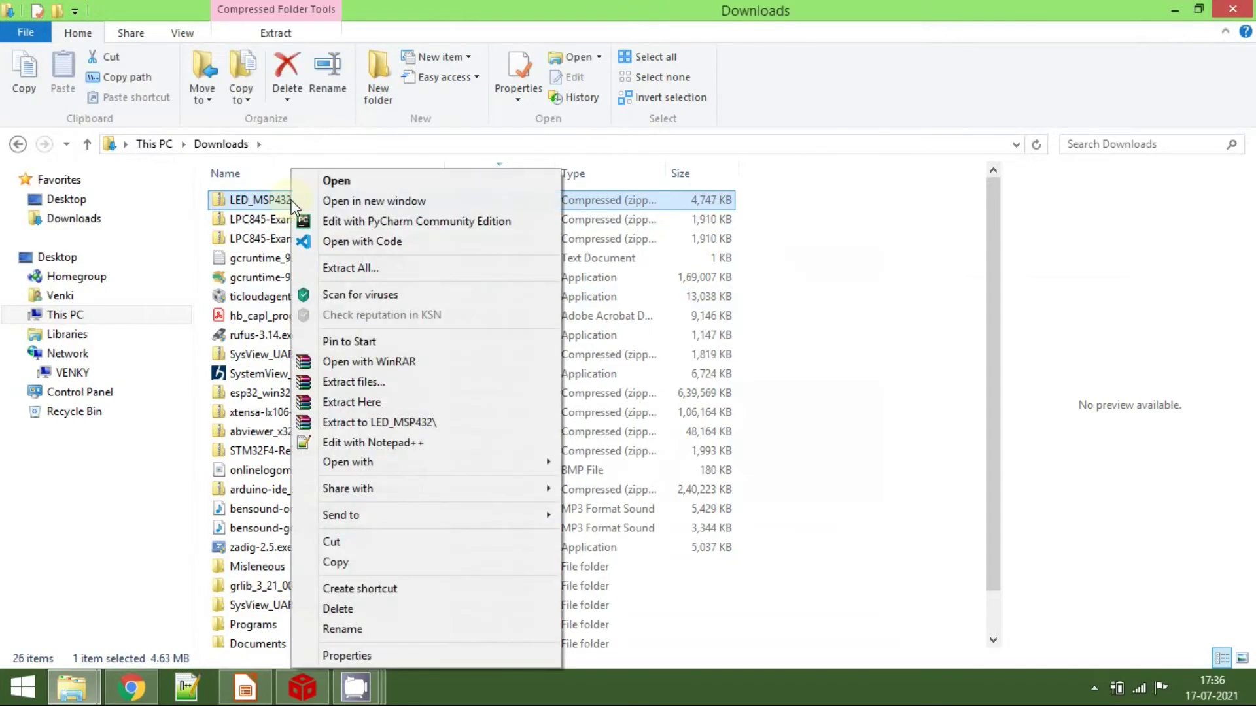
click(366, 269)
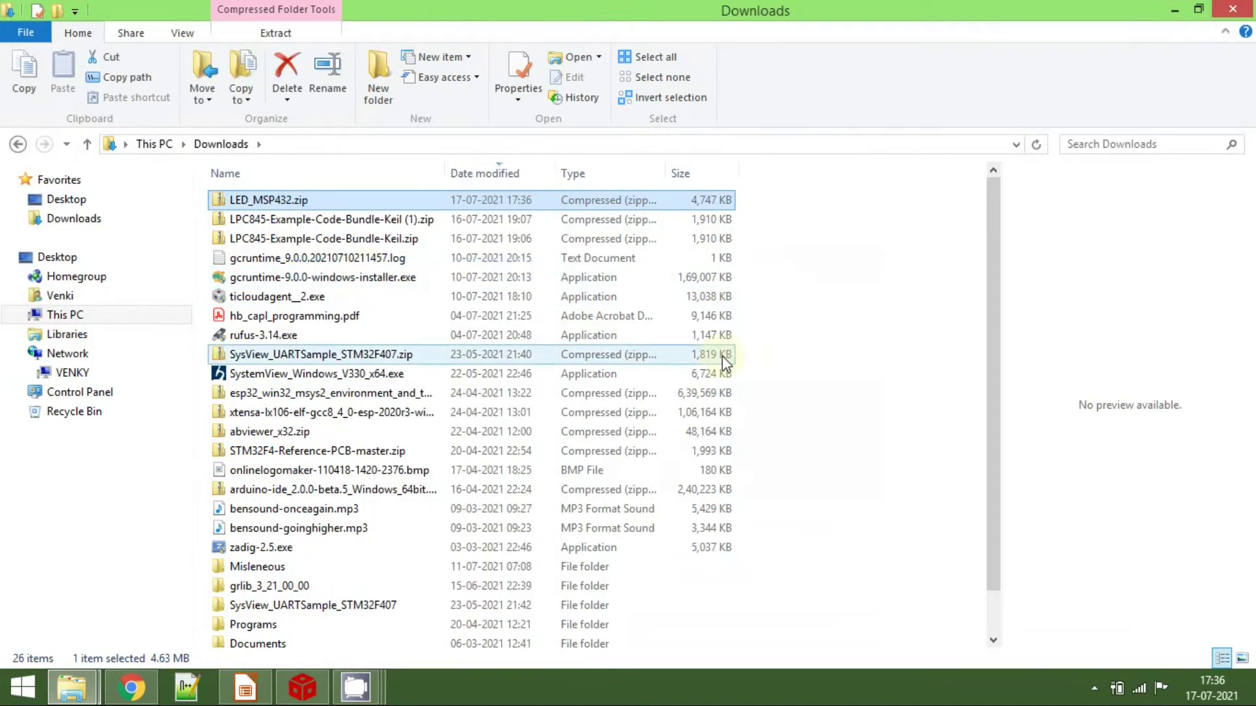
click(813, 523)
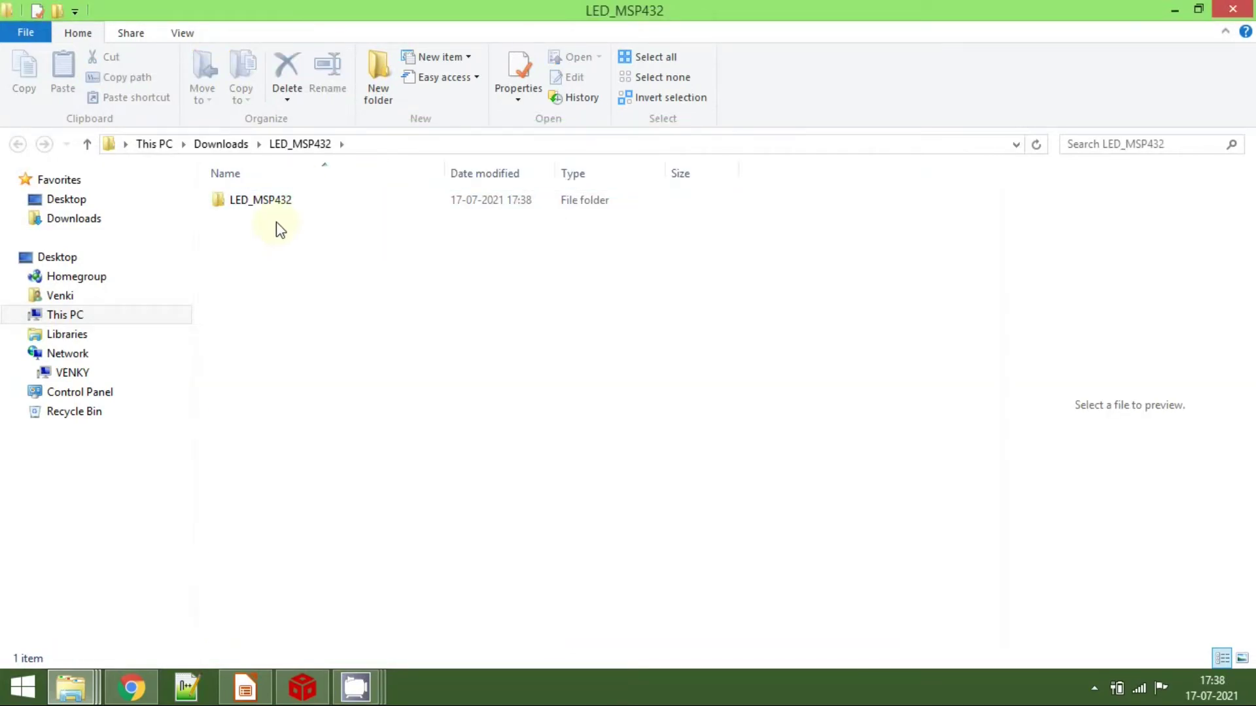
Copy the inner LED_MSP432 folder from the extracted files
click(261, 208)
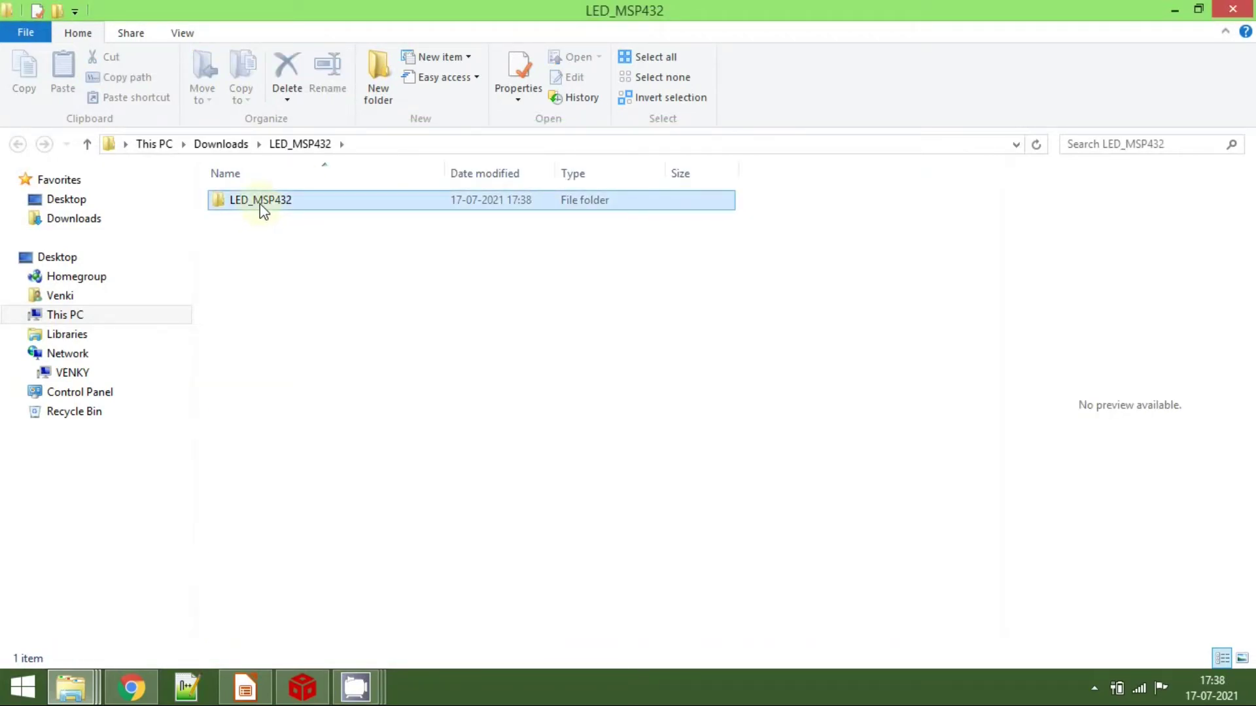
right_click(263, 208)
click(316, 566)
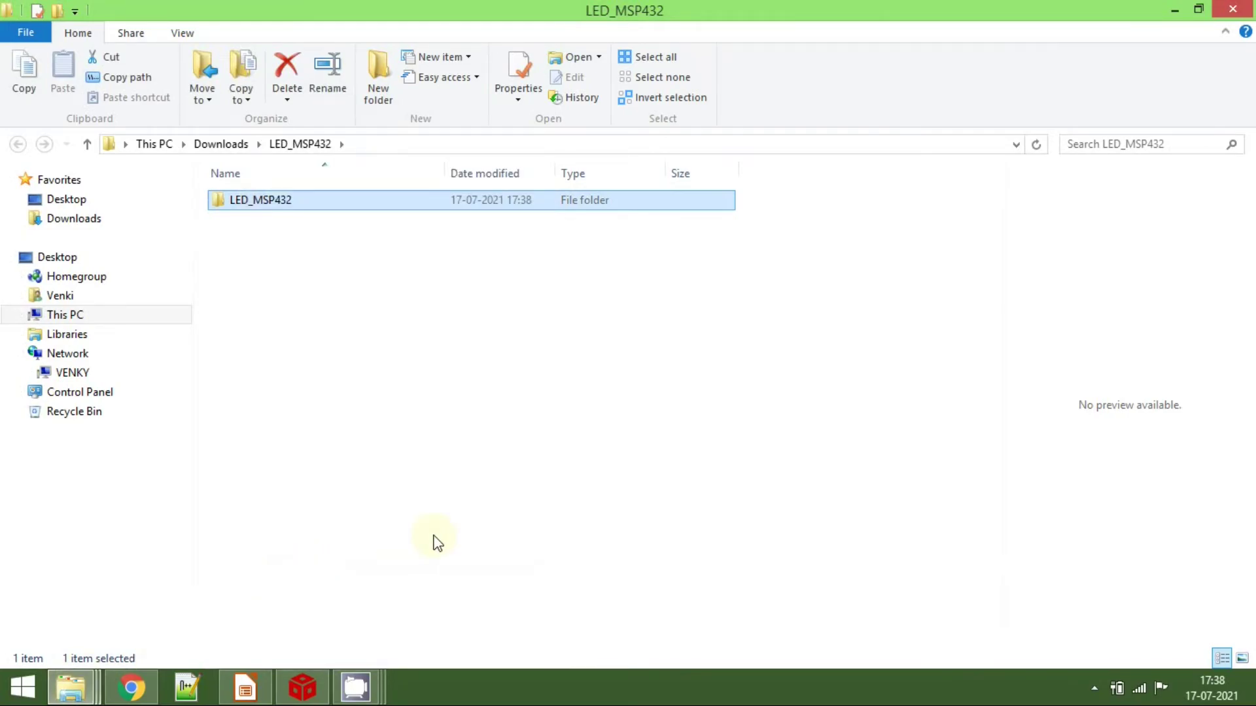
Paste the copied LED_MSP432 folder into C:\ti\ccs1031\ccs\eclipse\dropins-gc using a new File Explorer window
key(super+e)
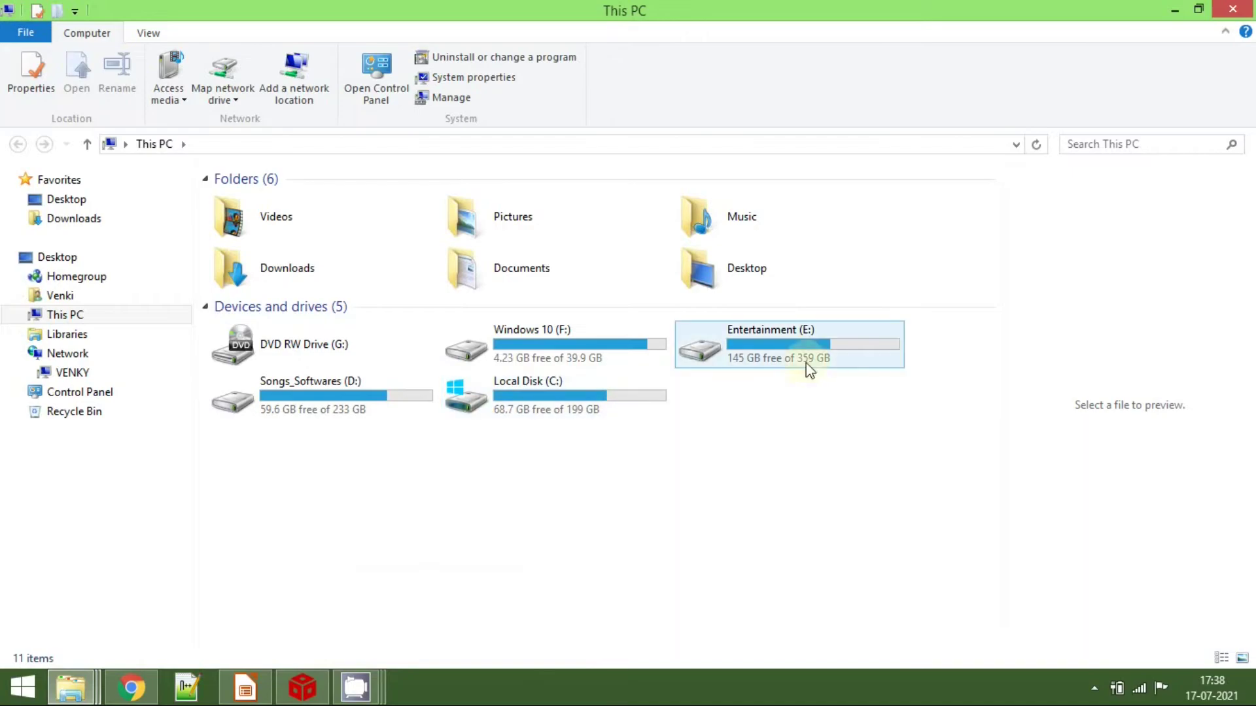
double_click(543, 407)
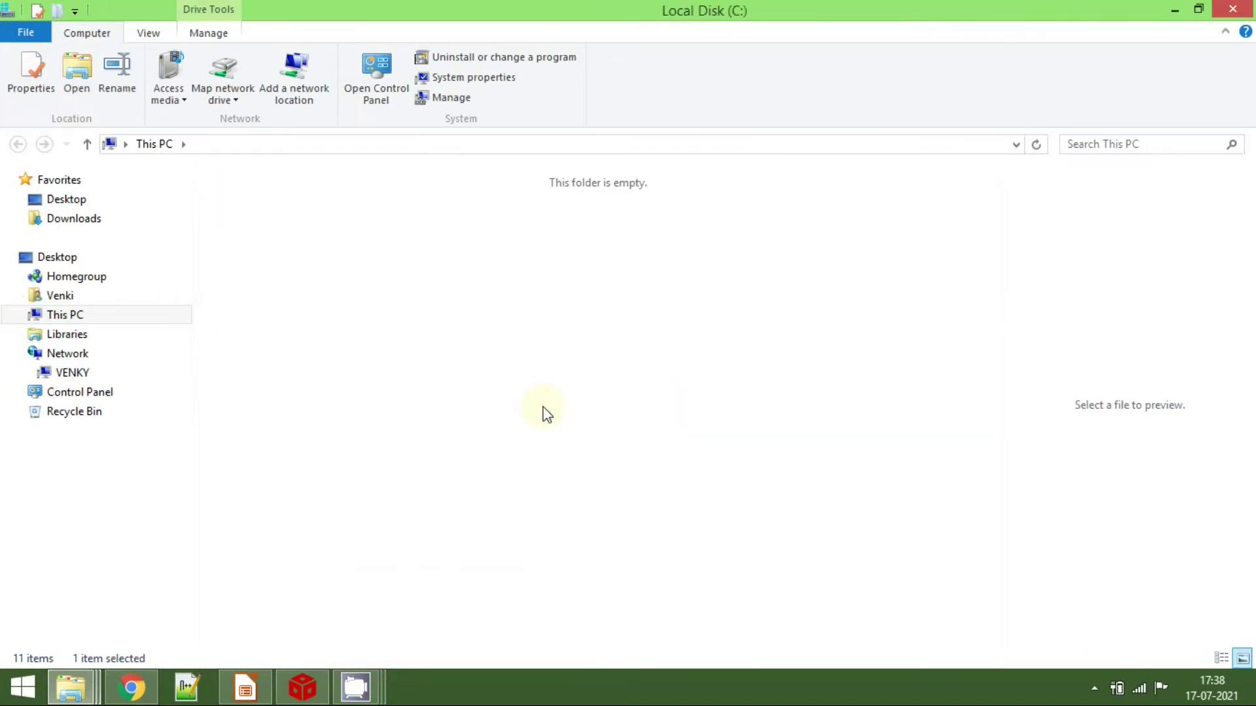
double_click(942, 497)
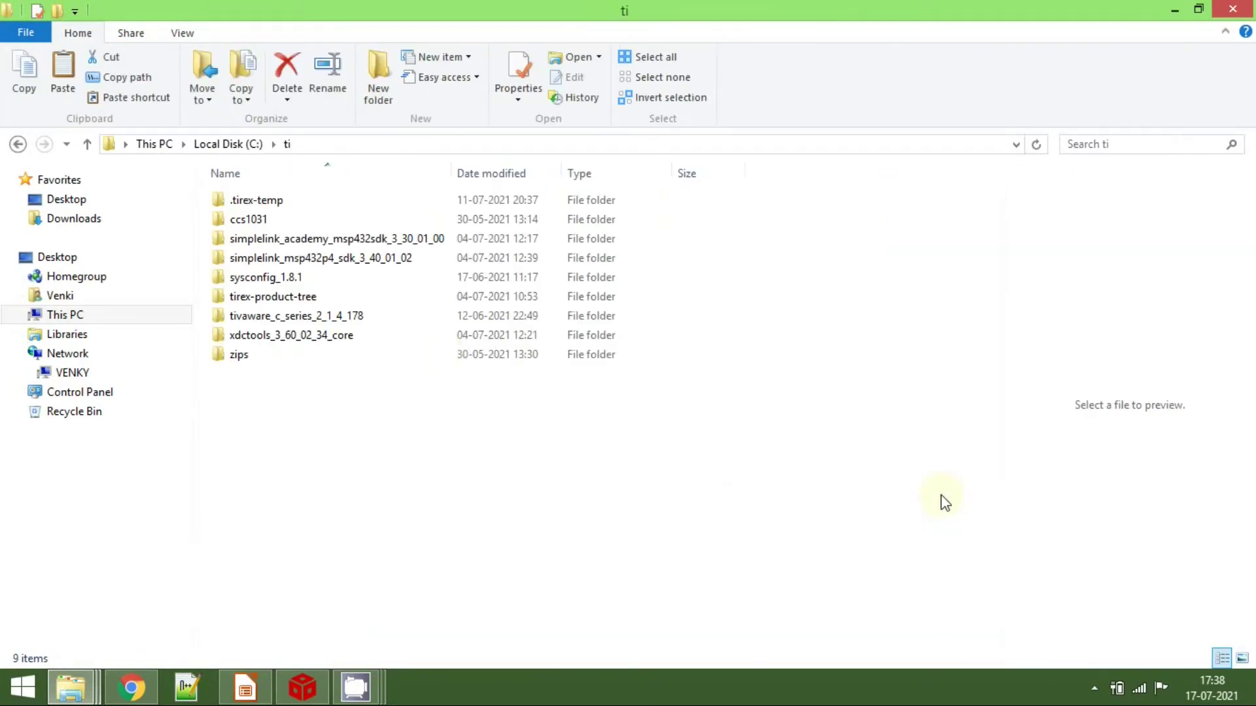
double_click(277, 224)
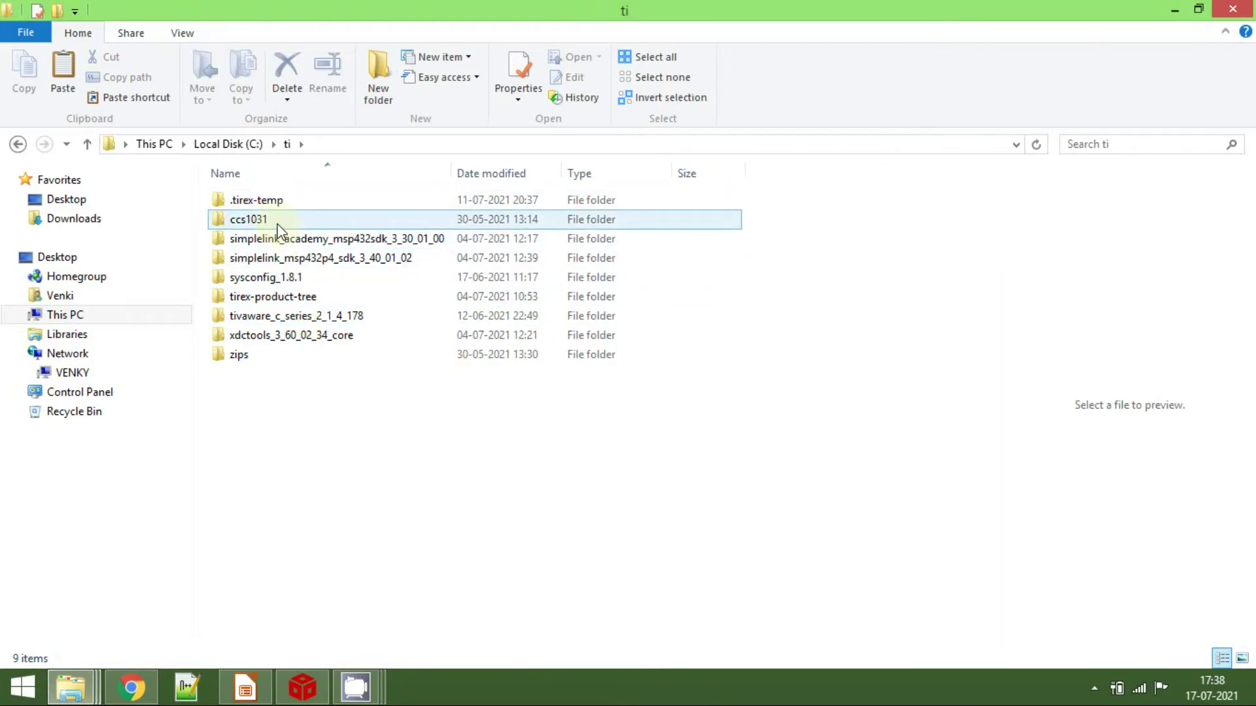
click(243, 205)
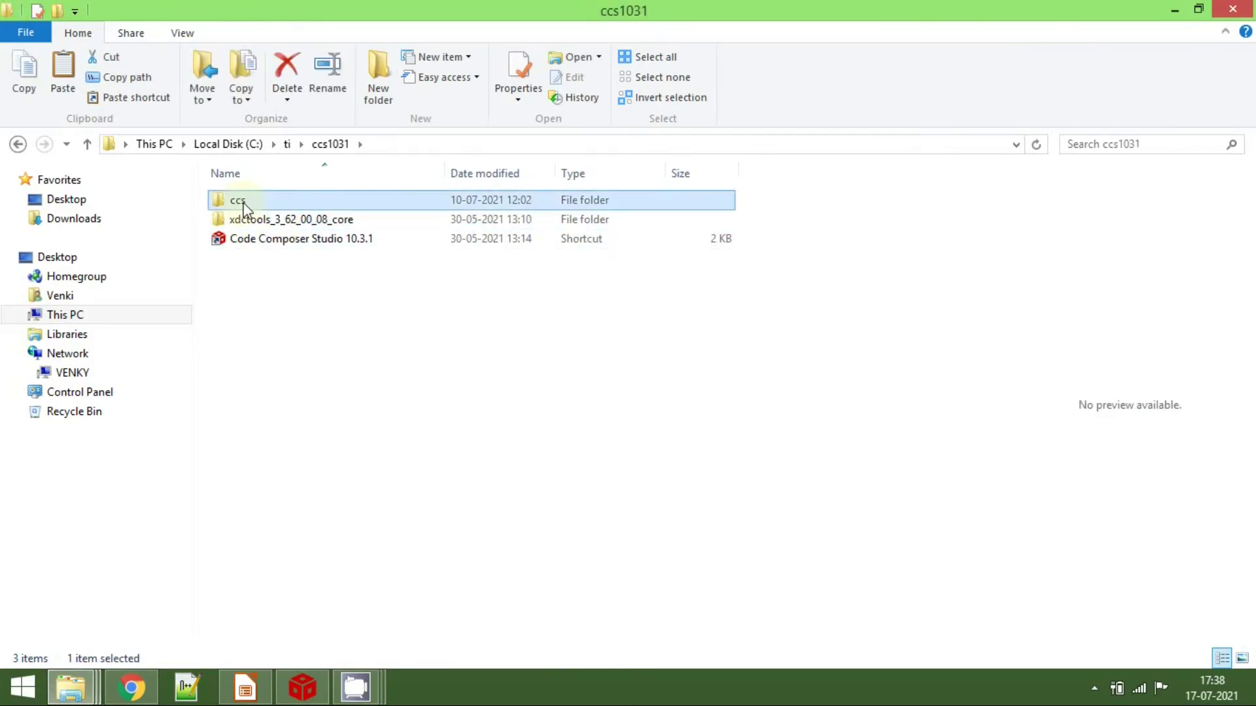
double_click(244, 205)
double_click(286, 244)
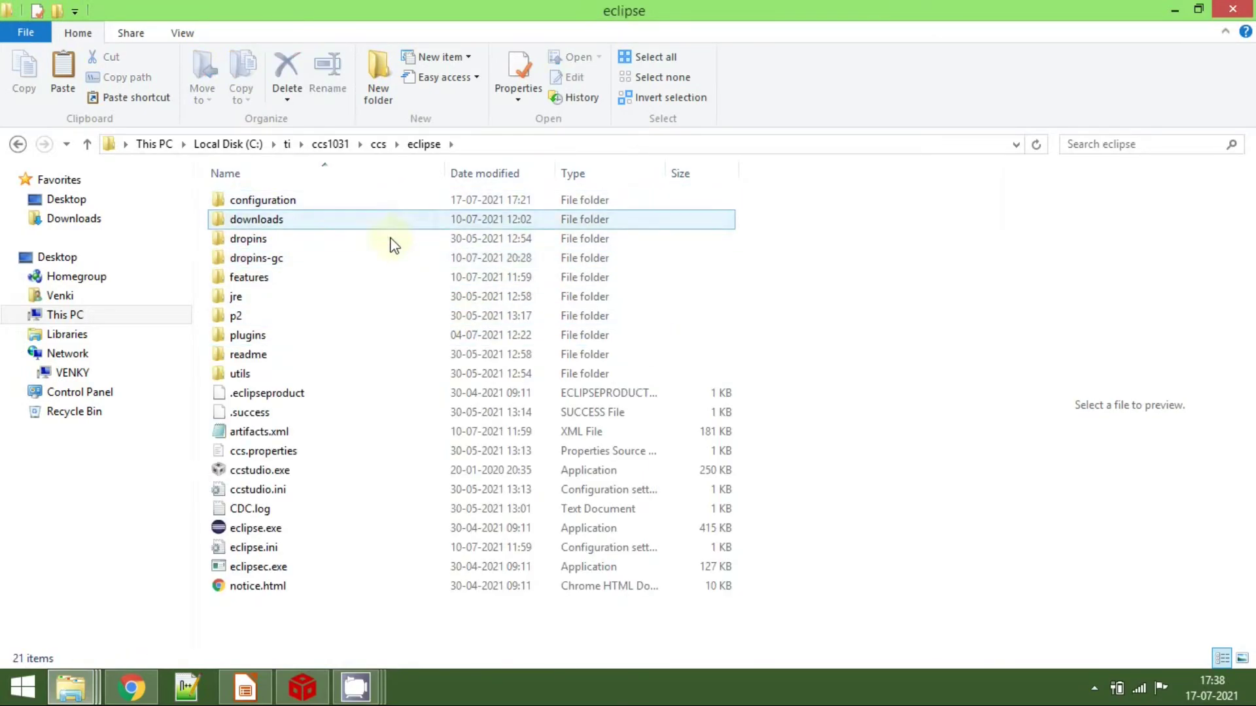
mouse_move(244, 263)
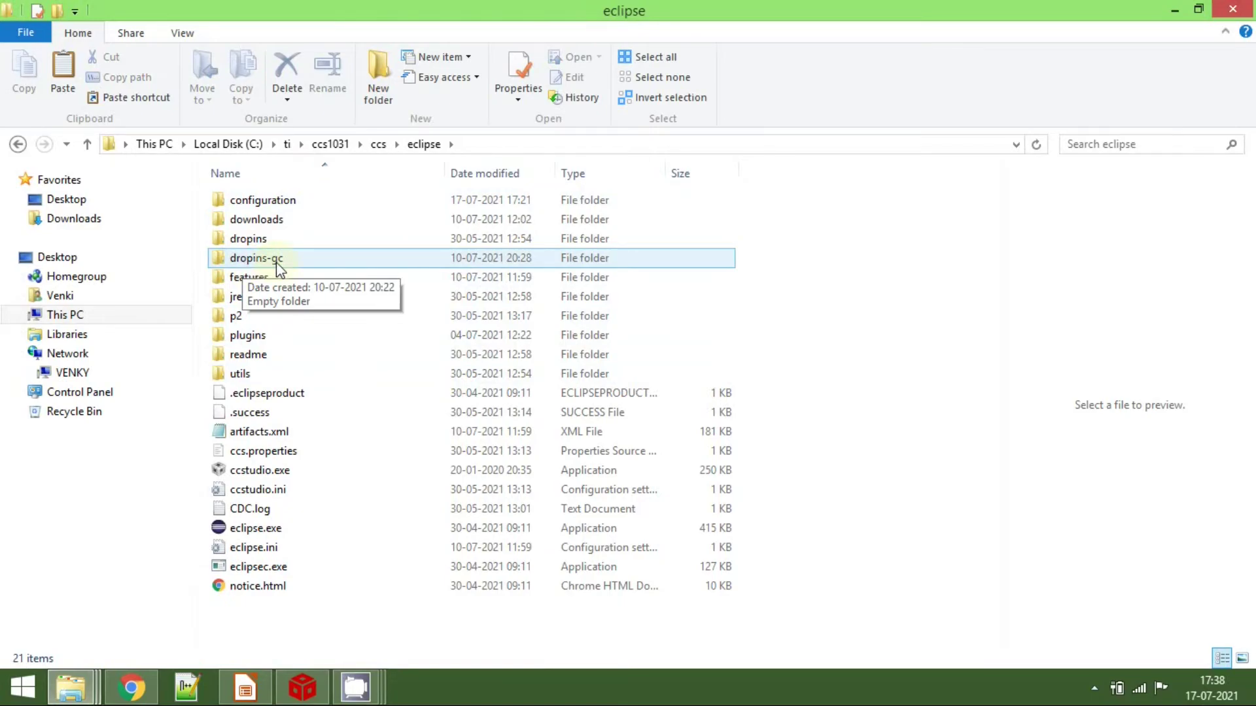
click(300, 259)
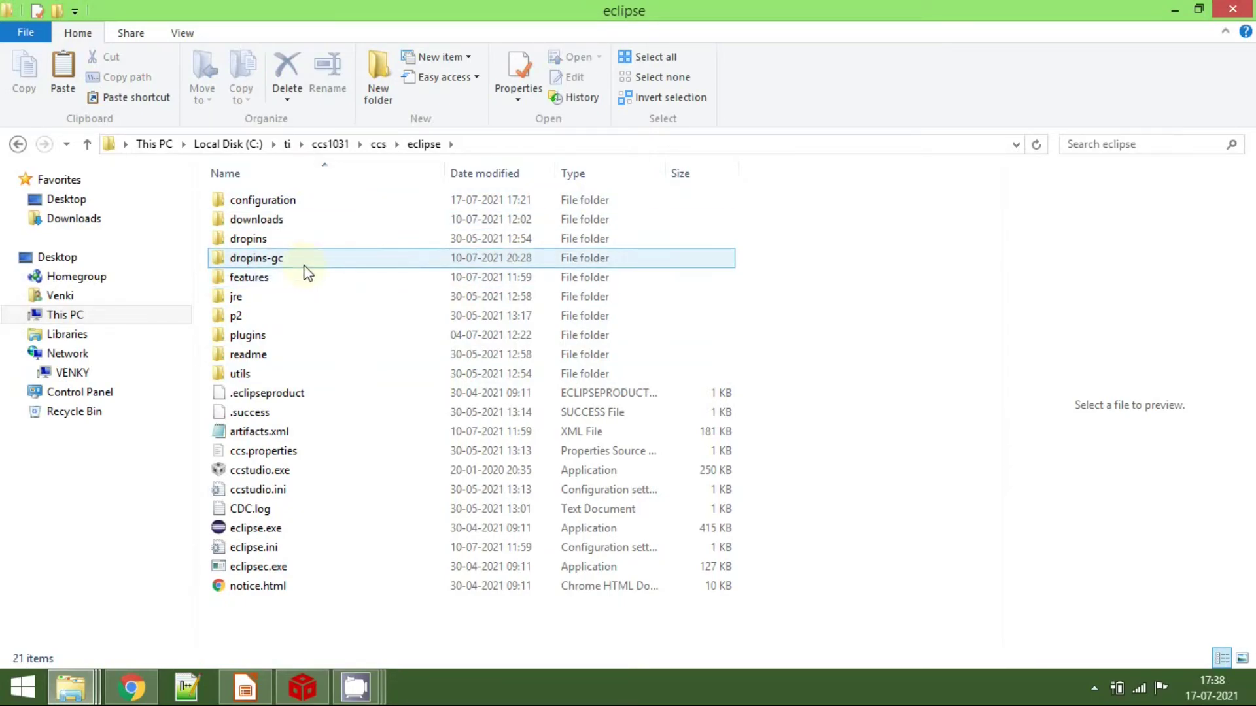
double_click(305, 265)
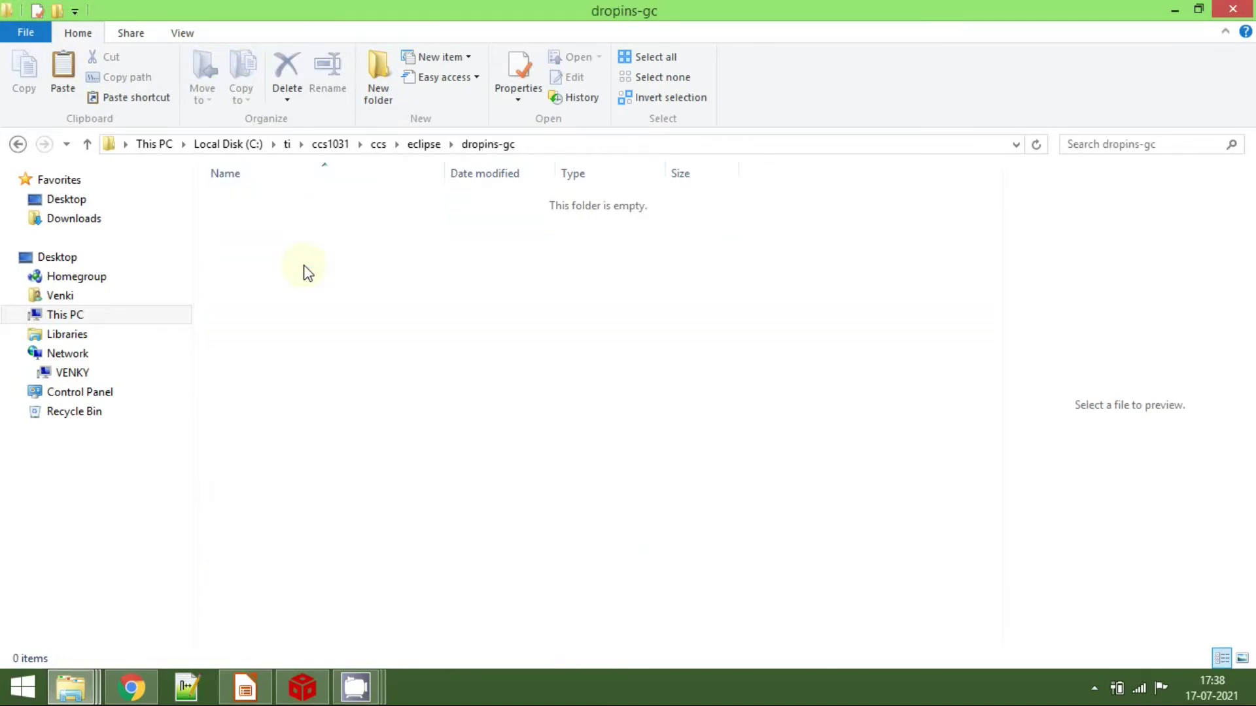
key(ctrl+v)
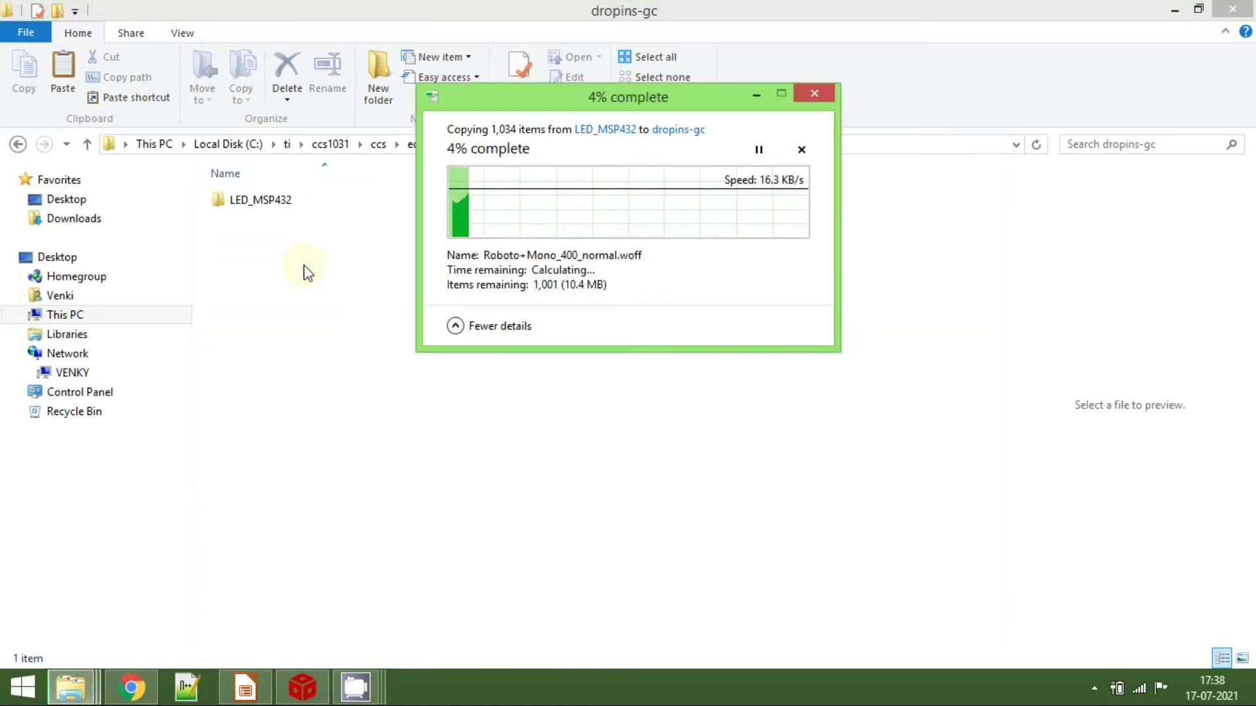
click(417, 353)
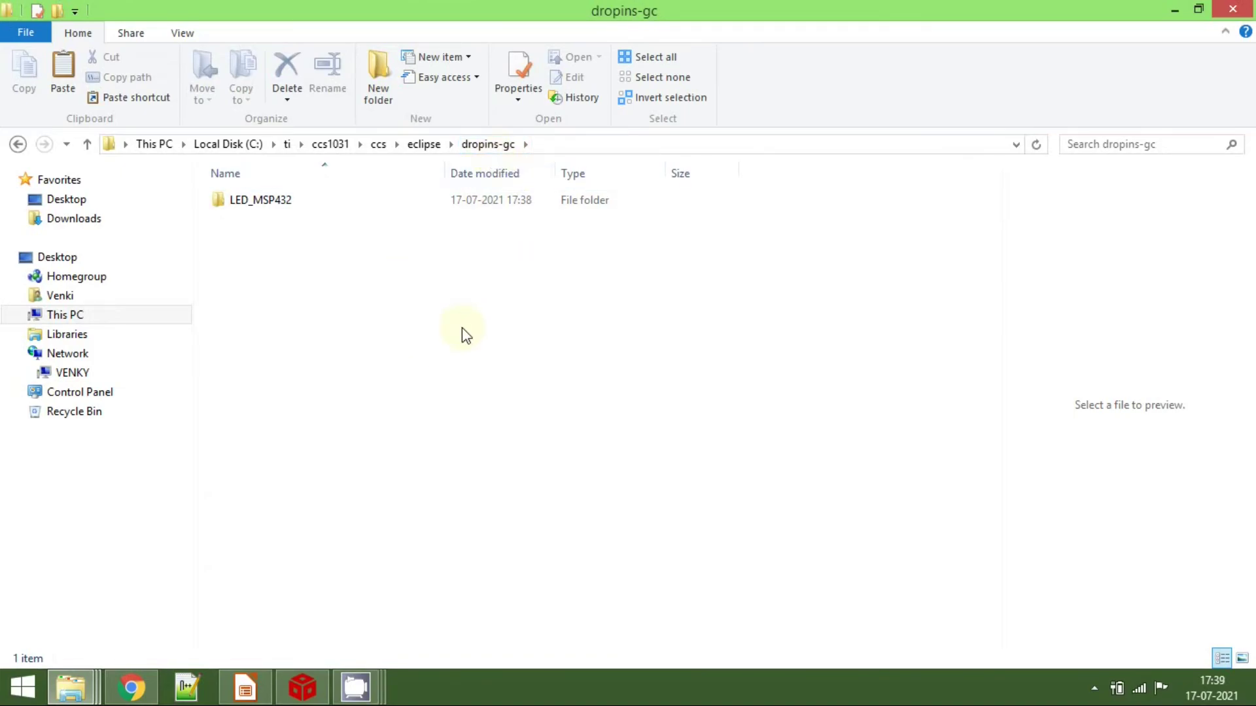
Switch to Code Composer Studio and start a debug session for the Blink project
click(303, 686)
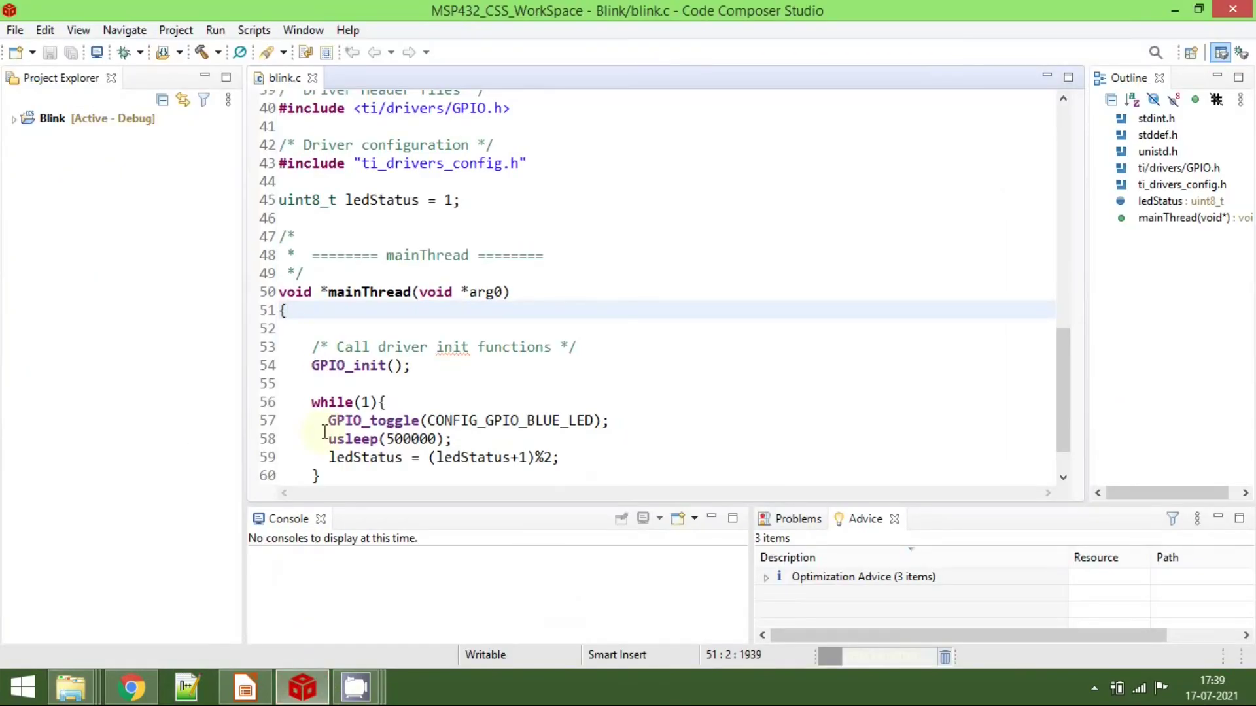
click(47, 255)
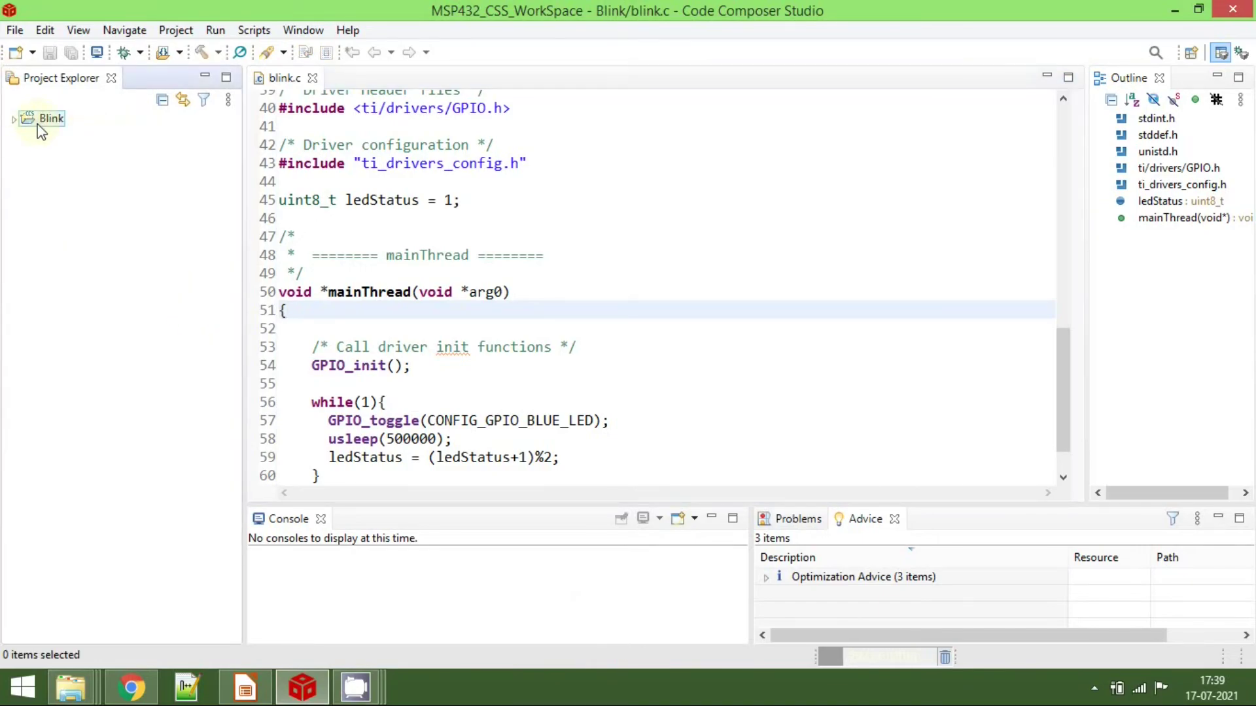
click(20, 120)
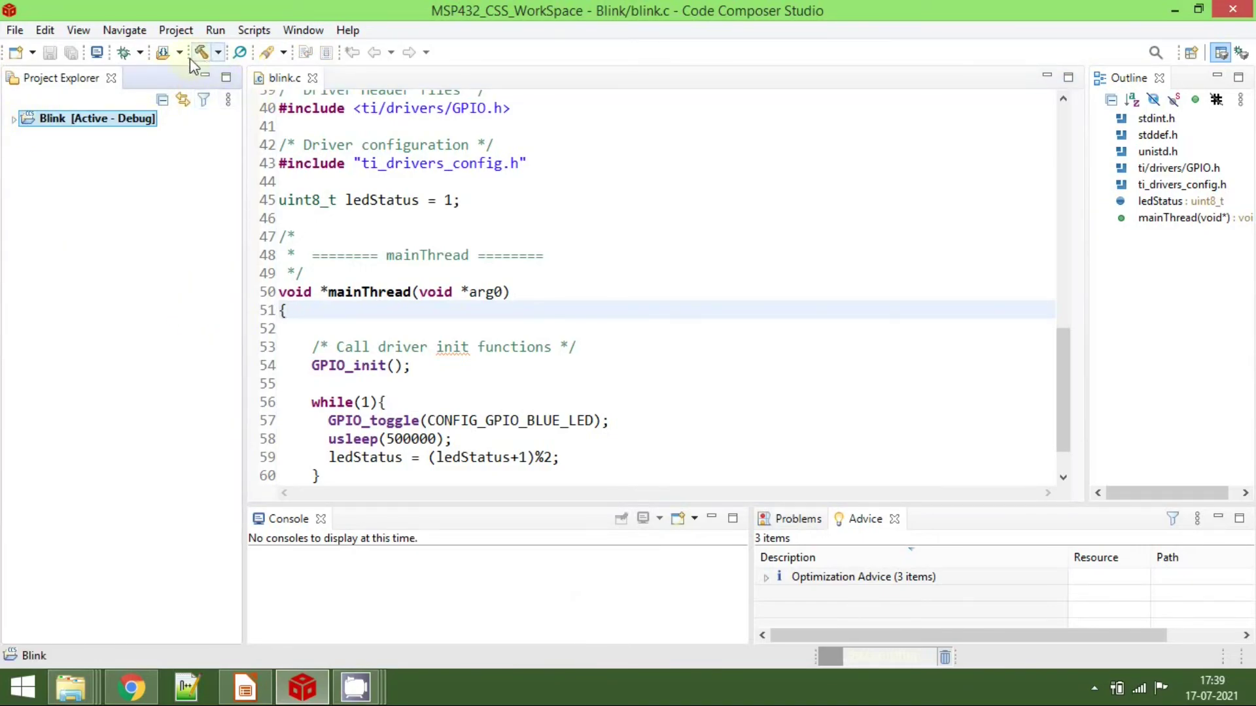
click(123, 52)
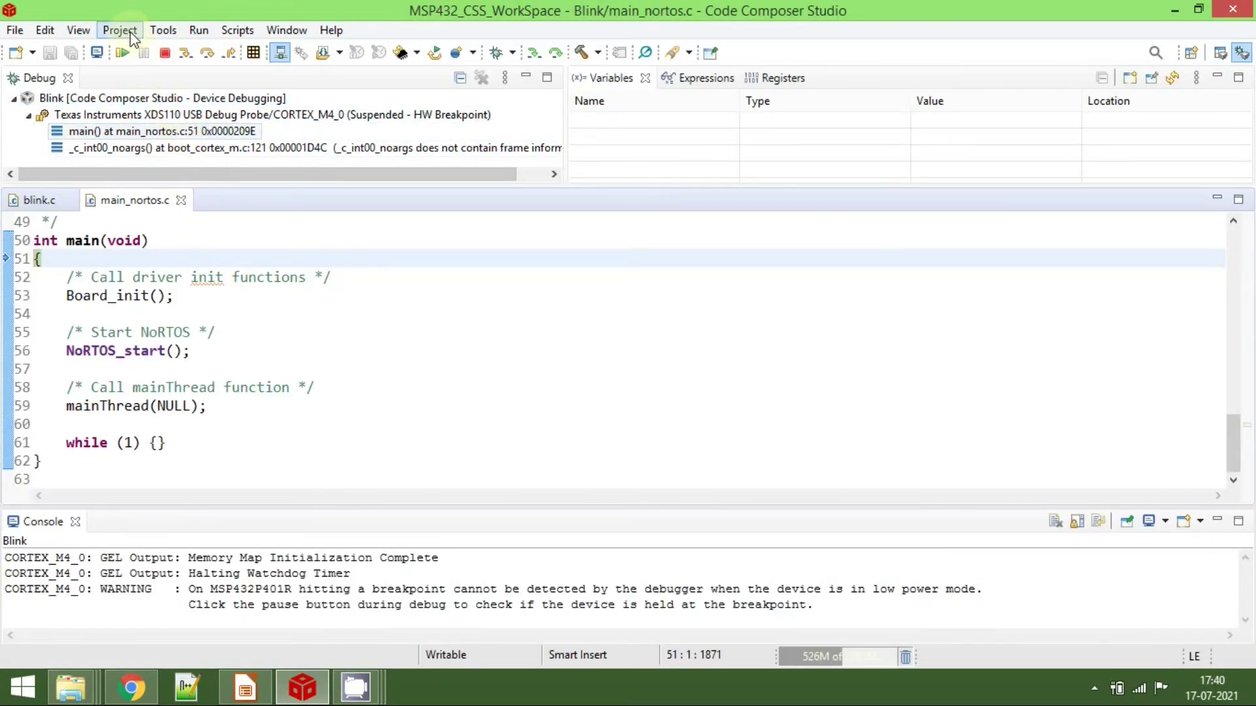
Open the LED_MSP432 GUI Composer application as a view and enlarge its area to fit the LED tile
click(93, 31)
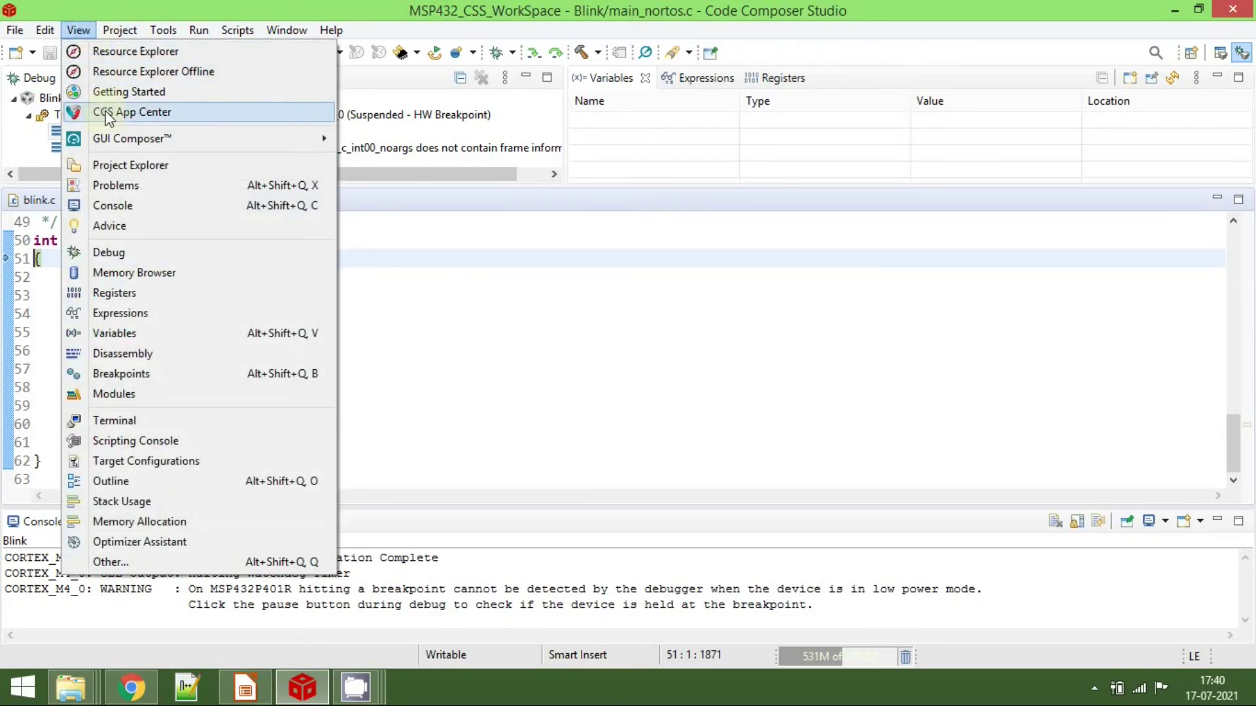
mouse_move(108, 139)
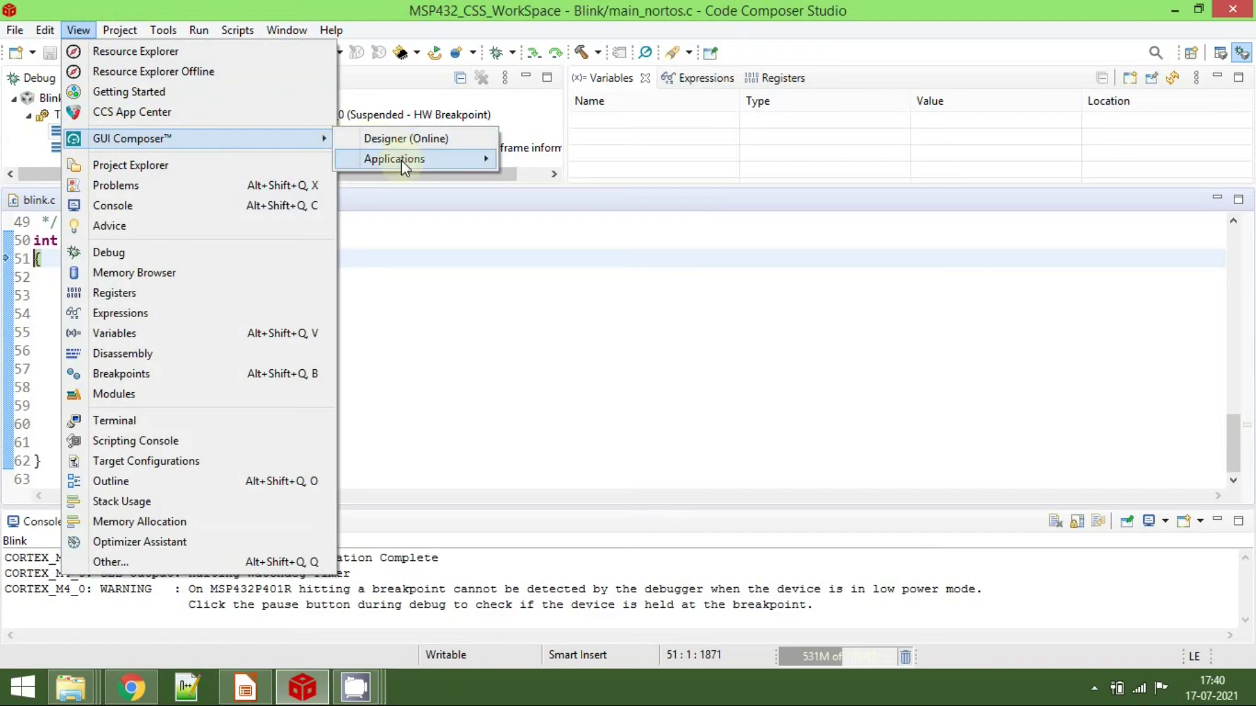
mouse_move(401, 160)
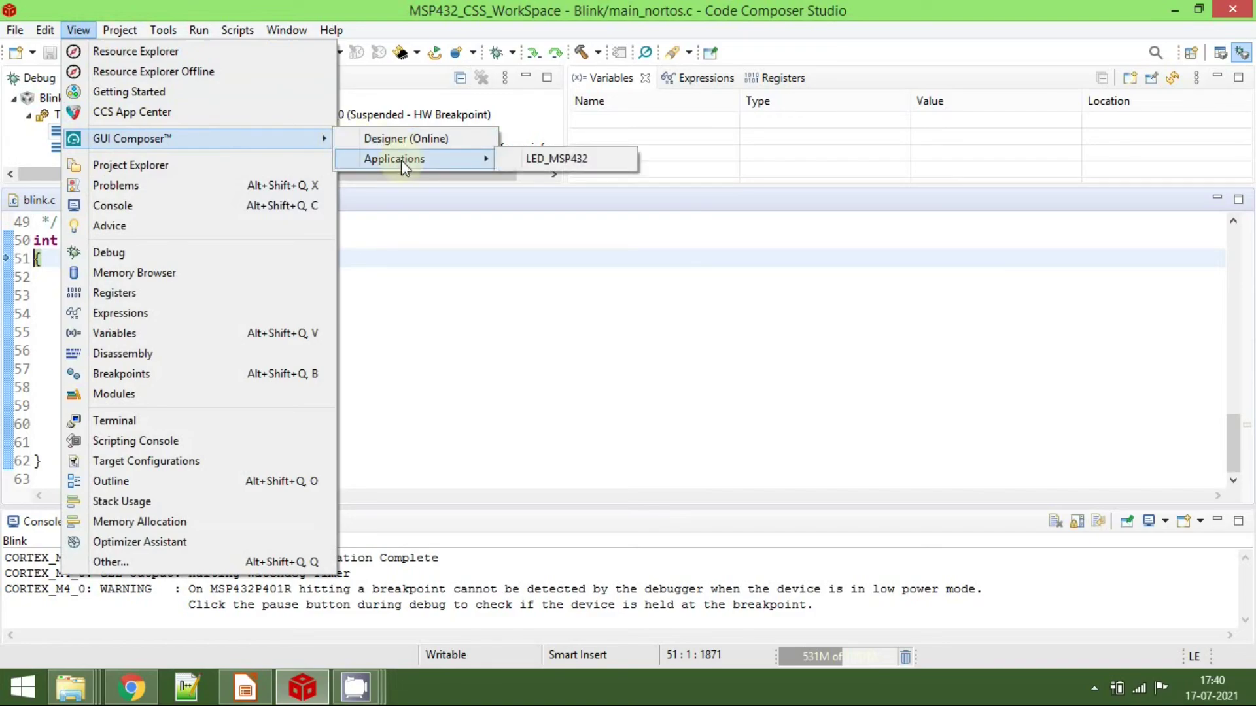
click(535, 160)
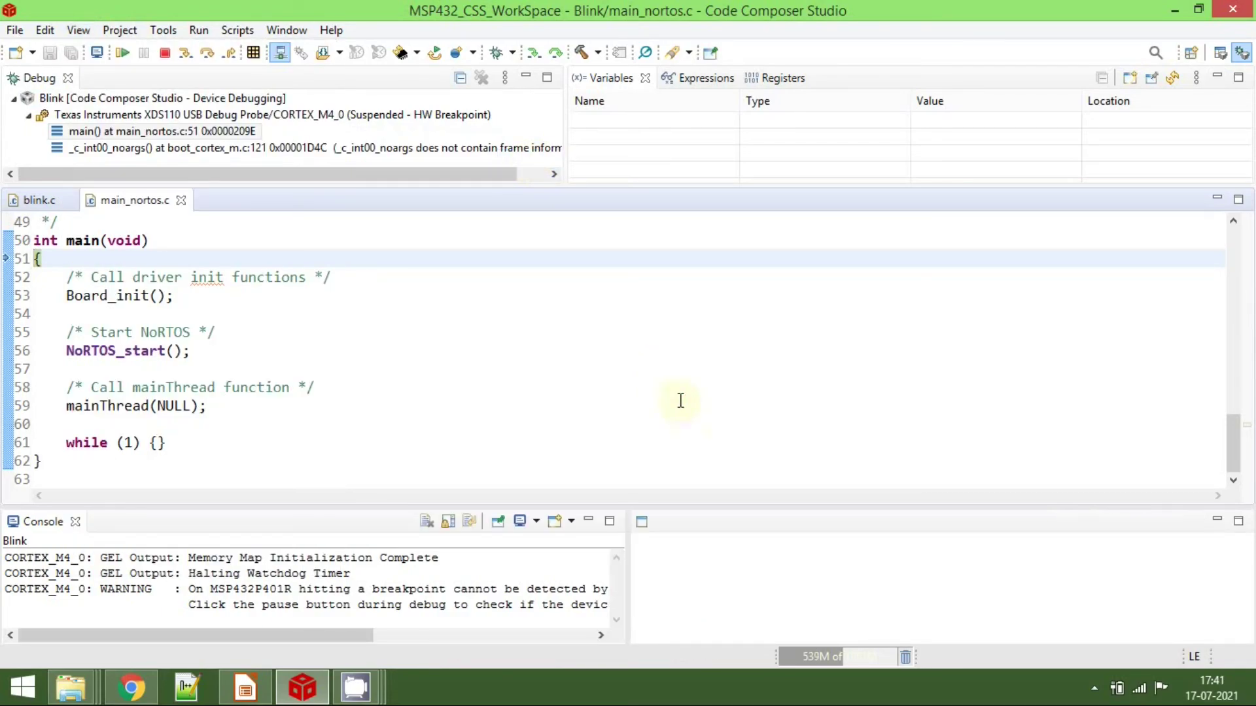
drag(698, 370, 661, 351)
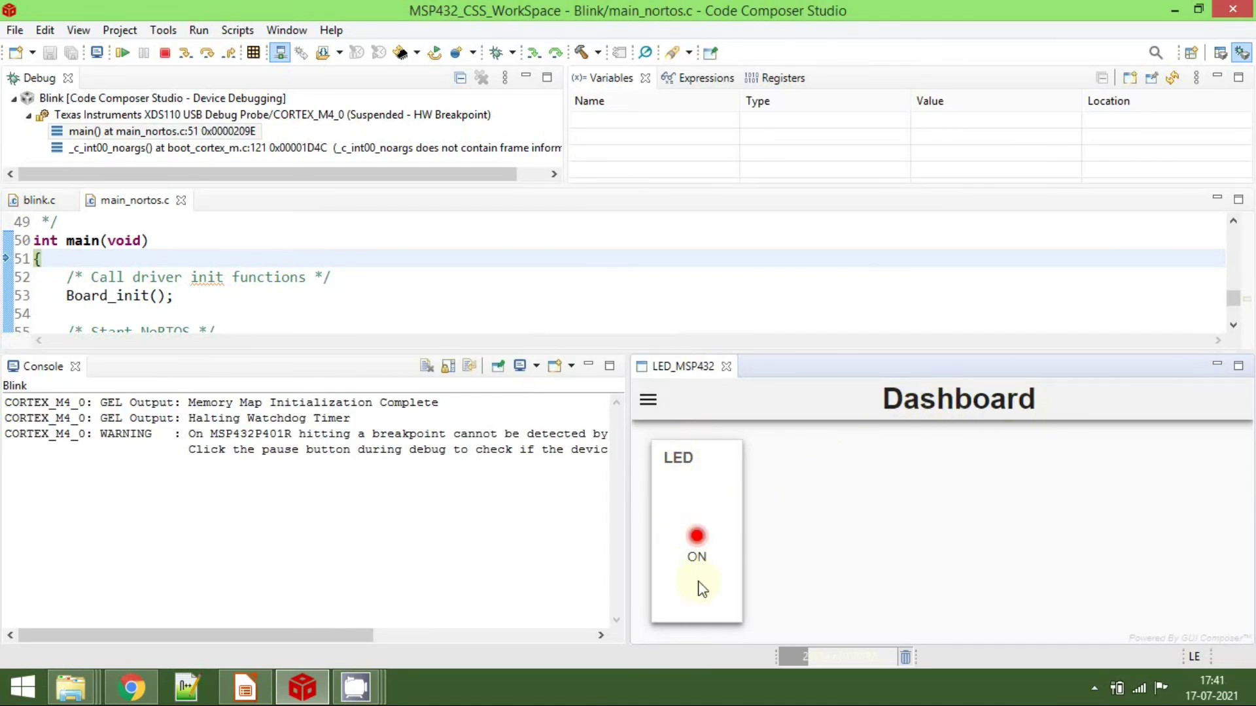
Resume the suspended Blink program on the board with the LED_MSP432 dashboard open
click(128, 54)
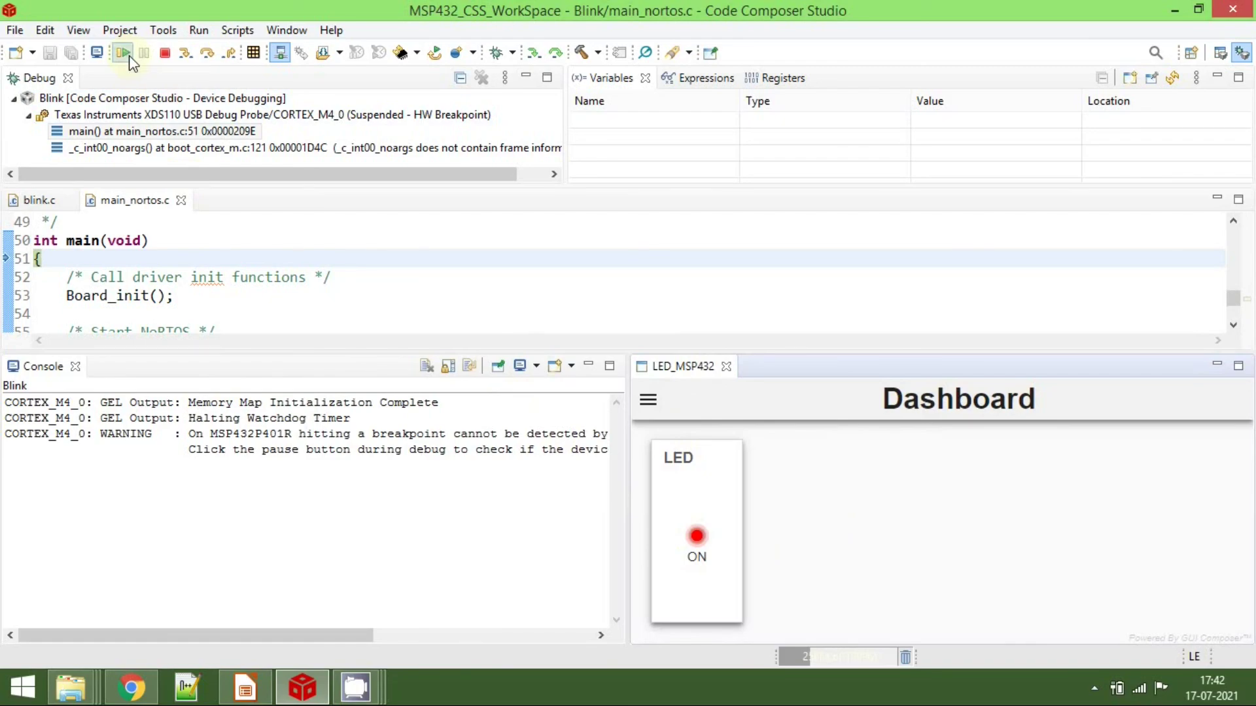